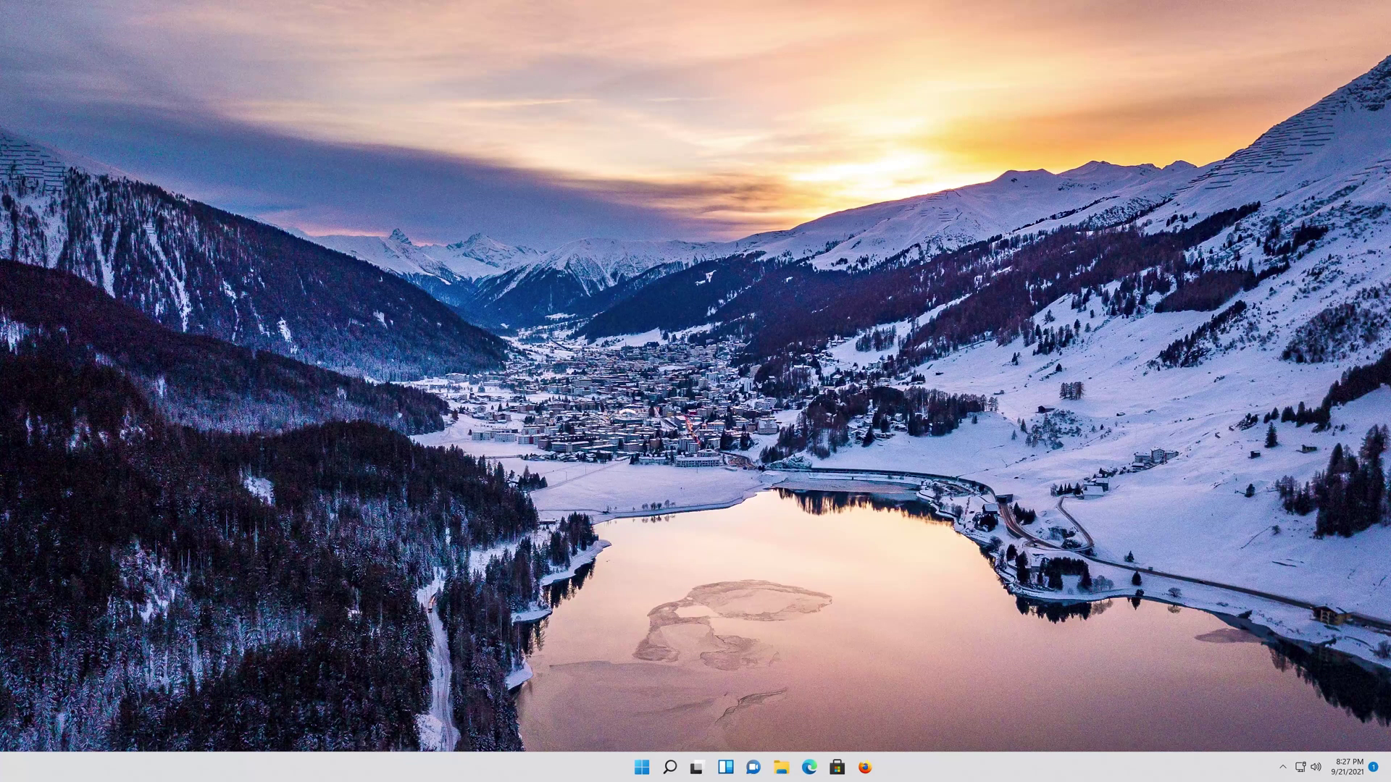
Search the Start menu for 'control panel'.
{"action": "key", "text": "super"}
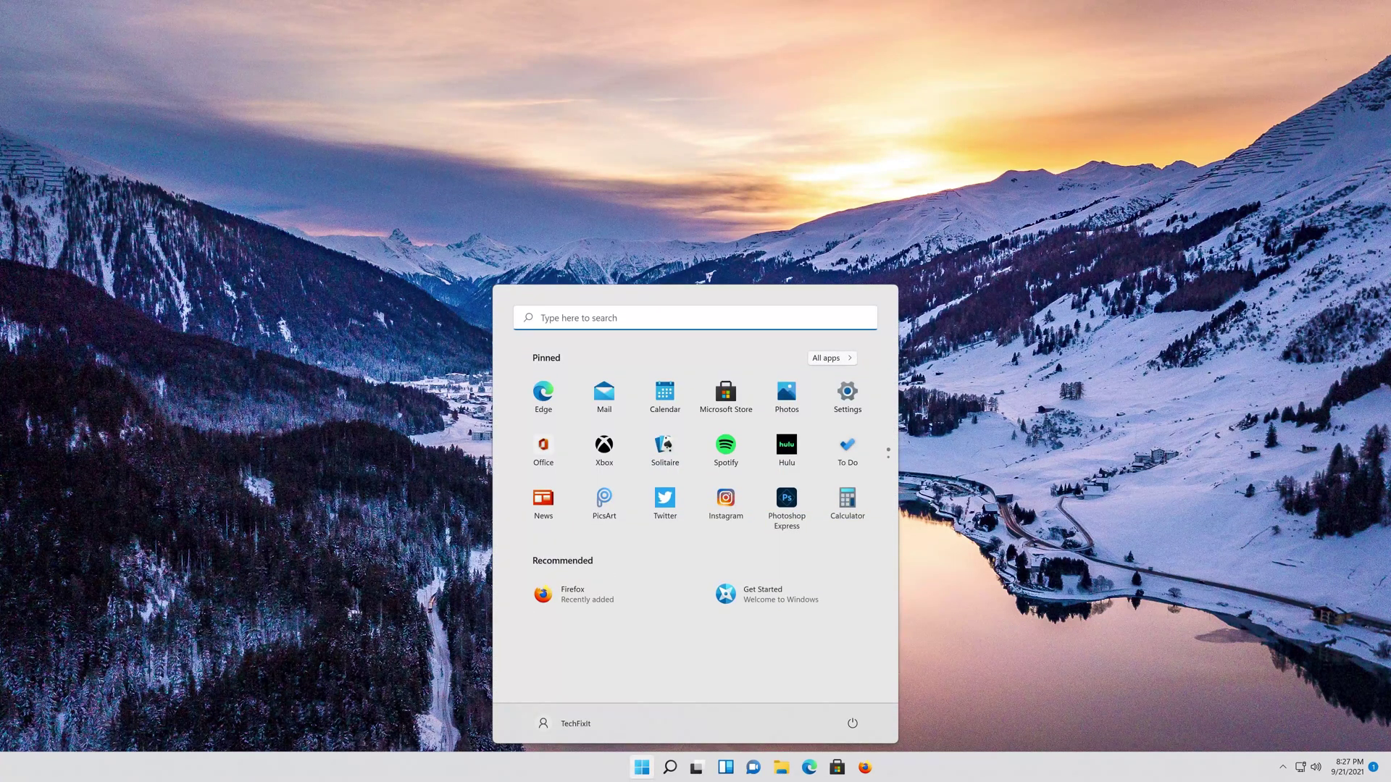
{"action": "type", "text": "con"}
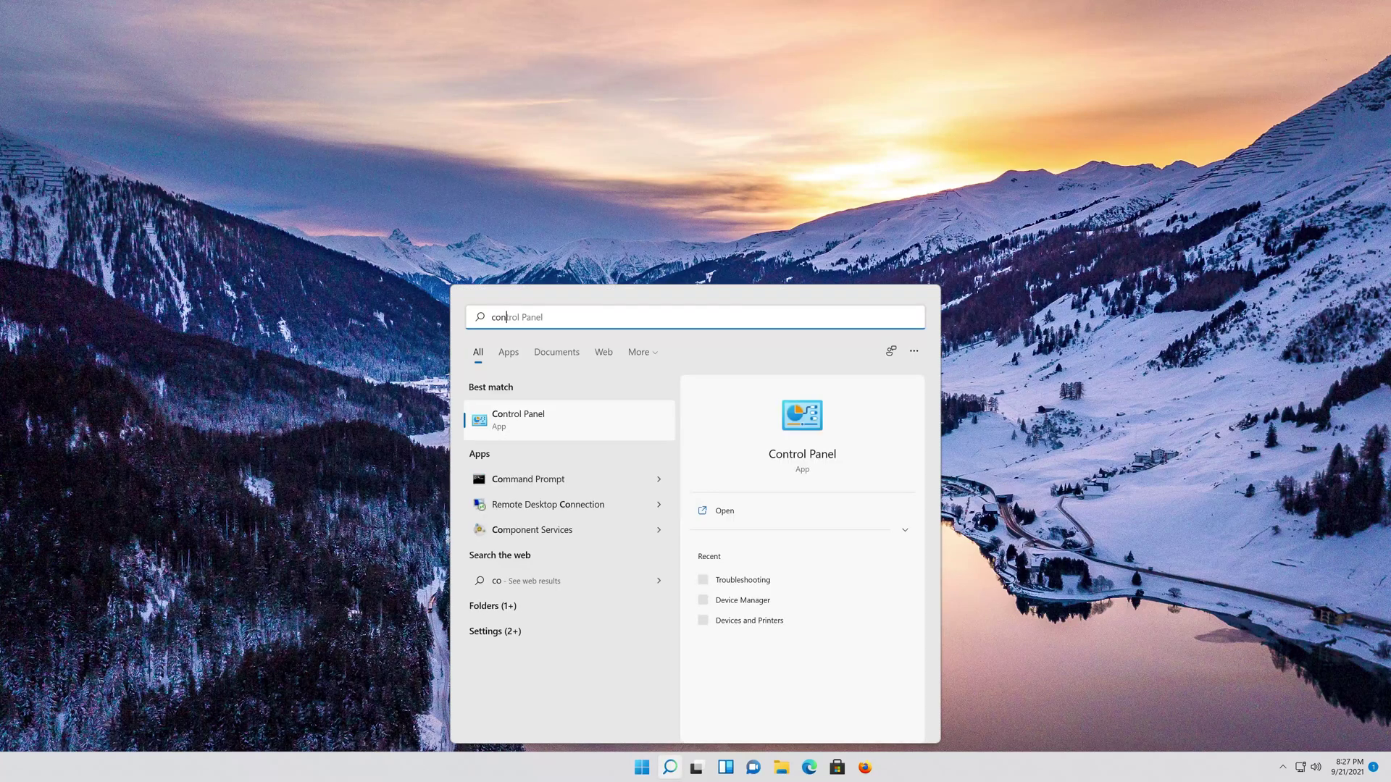
{"action": "type", "text": "trol panel"}
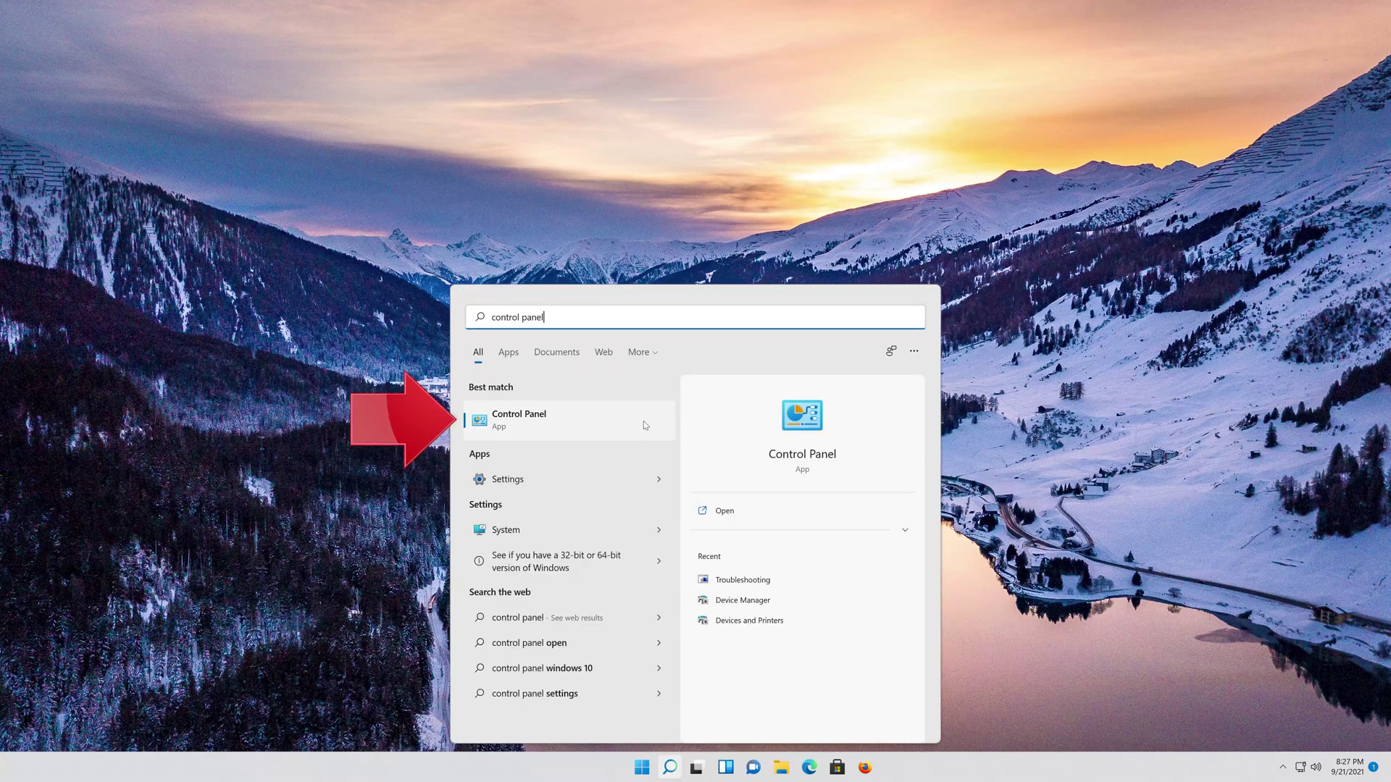
Launch Control Panel and go to Hardware and Sound > Power Options.
{"action": "left_click", "coordinate": [583, 431]}
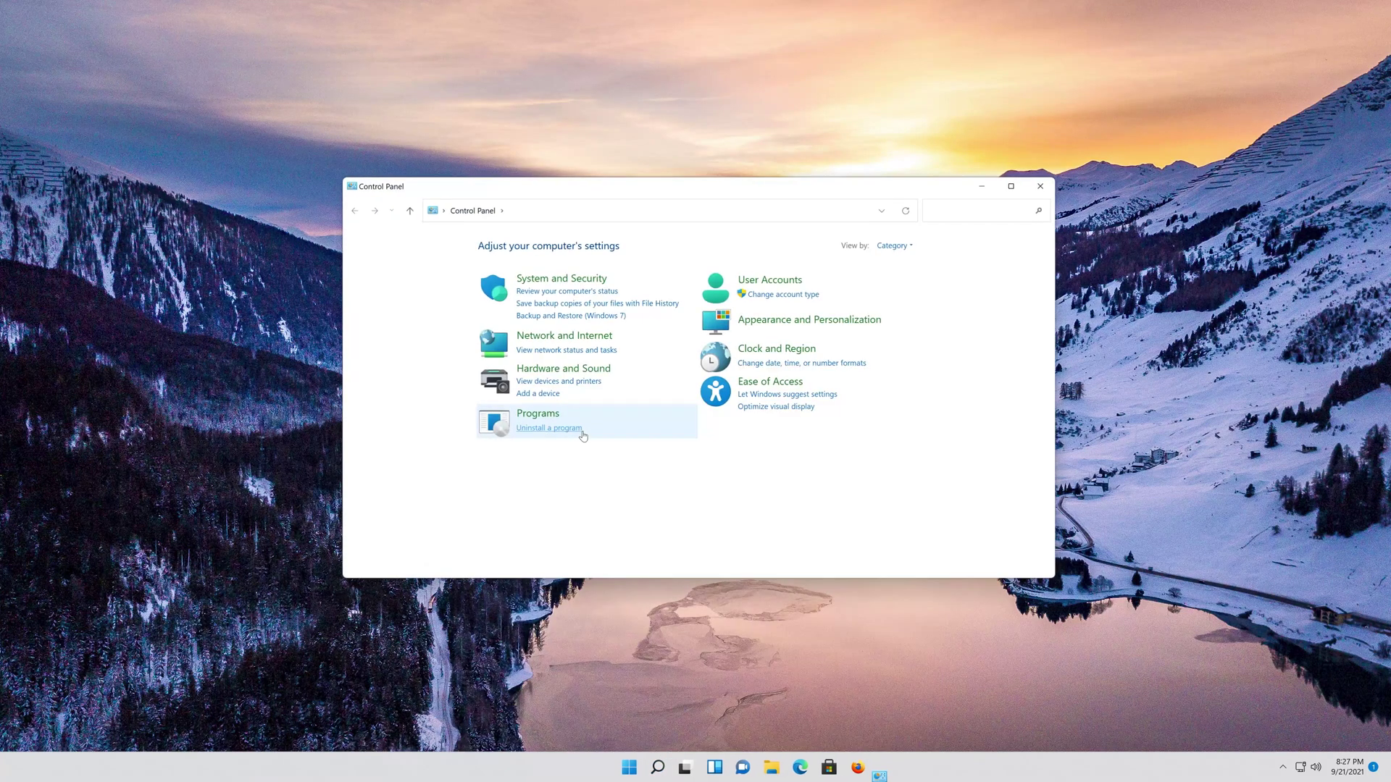
{"action": "left_click", "coordinate": [567, 369]}
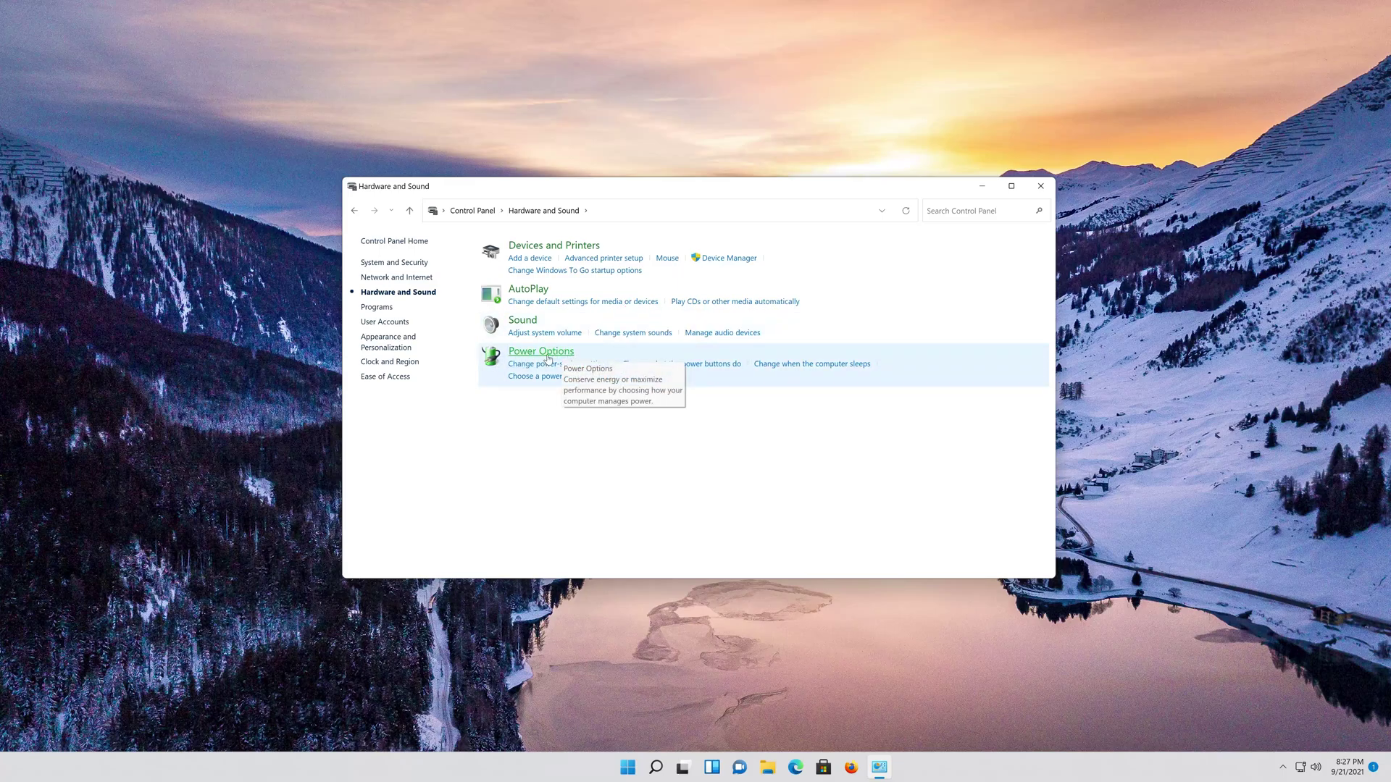
{"action": "left_click", "coordinate": [547, 355]}
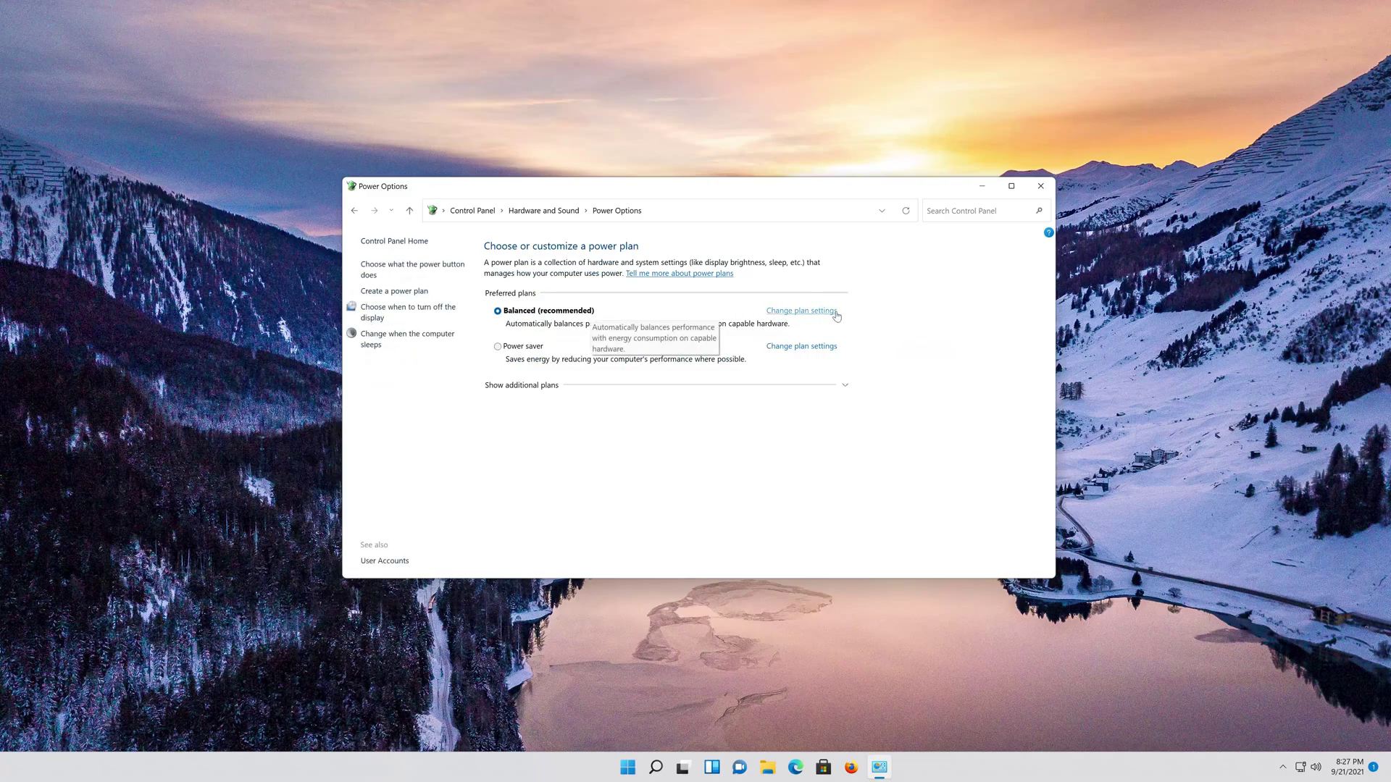
Open the advanced power settings for the Balanced plan.
{"action": "left_click", "coordinate": [789, 312]}
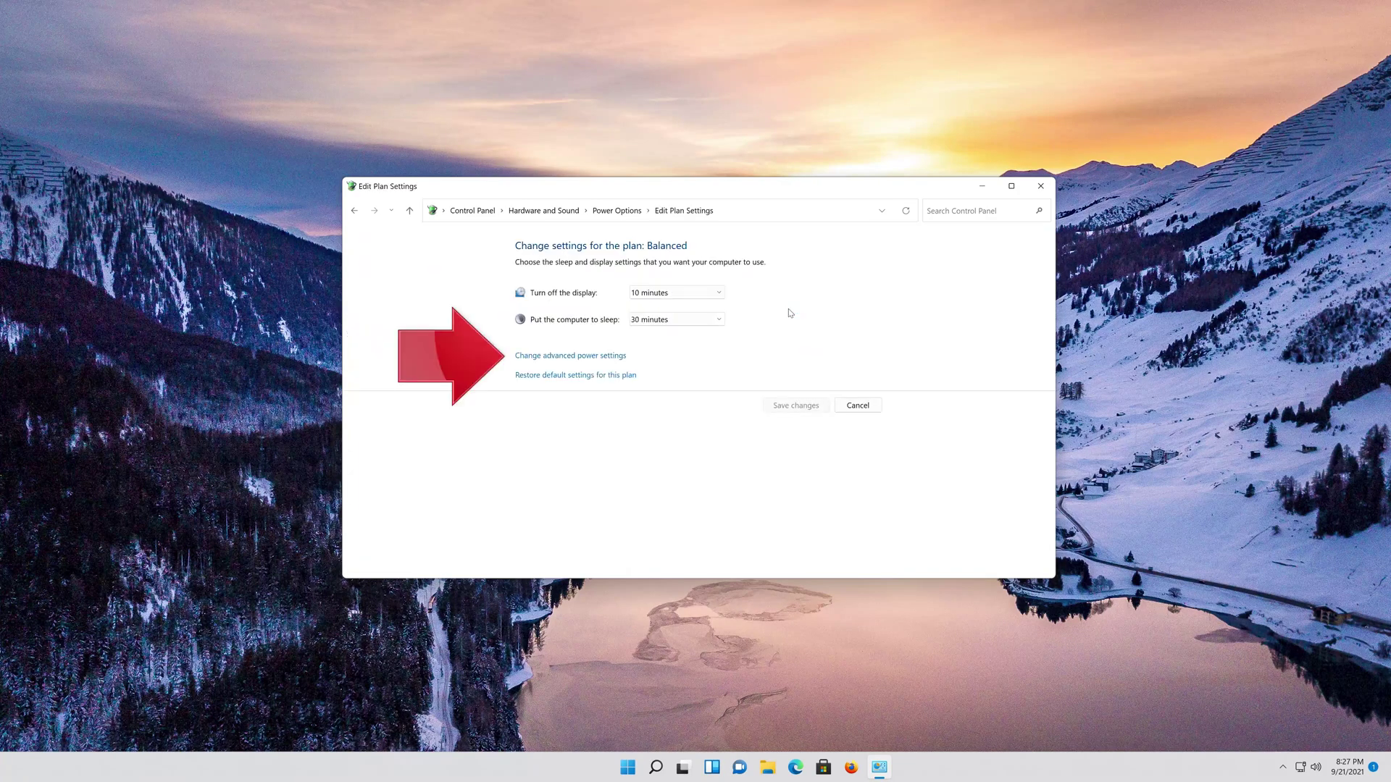
{"action": "left_click", "coordinate": [543, 361]}
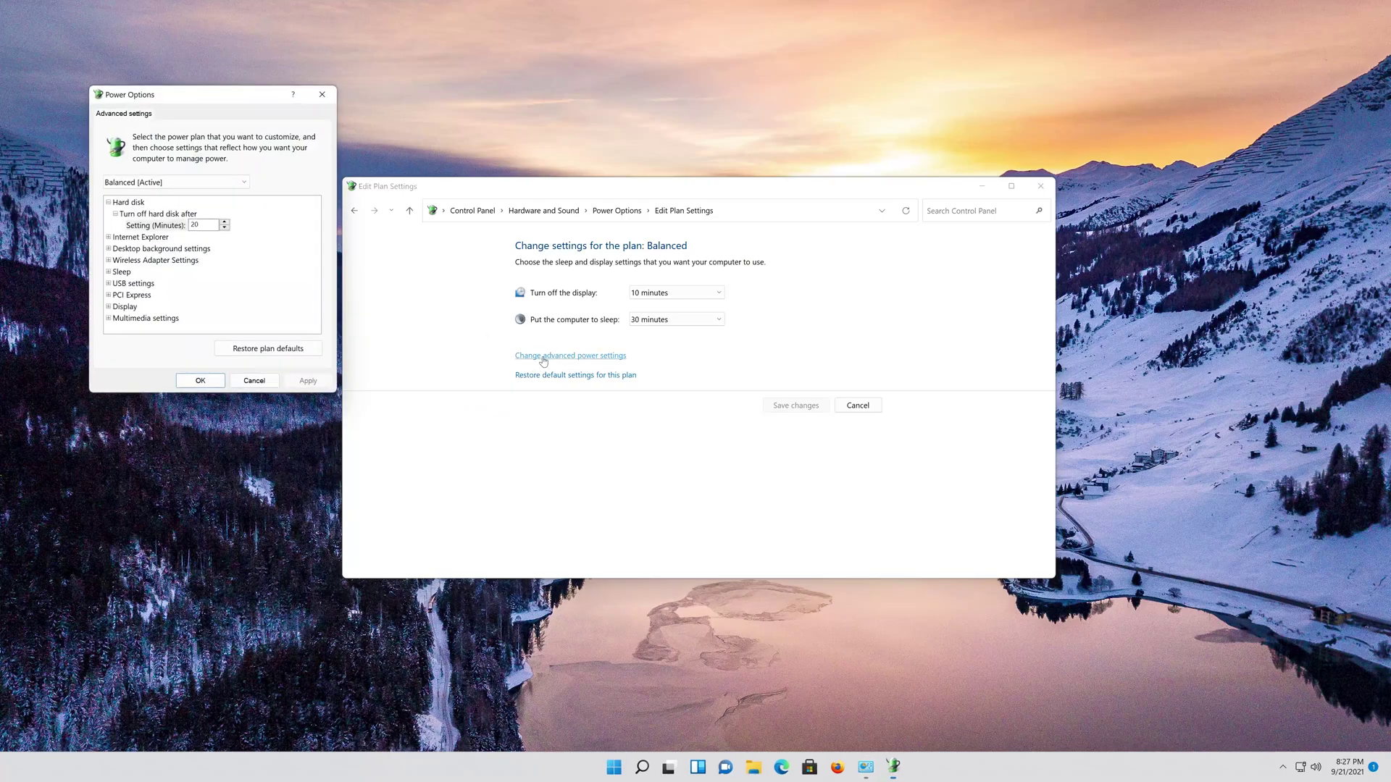
{"action": "left_click_drag", "start_coordinate": [180, 107], "coordinate": [621, 210]}
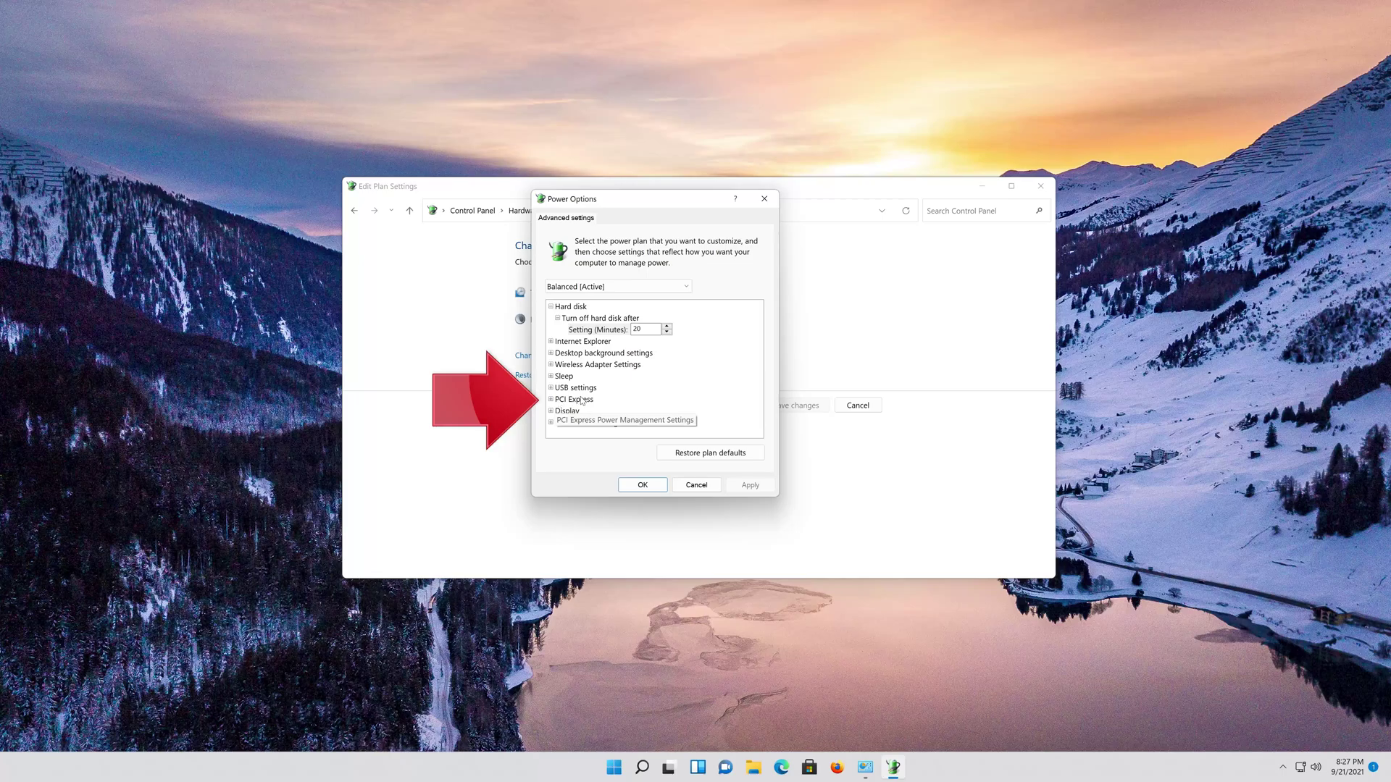
Set PCI Express Link State Power Management to Off, then apply and confirm.
{"action": "left_click", "coordinate": [551, 400]}
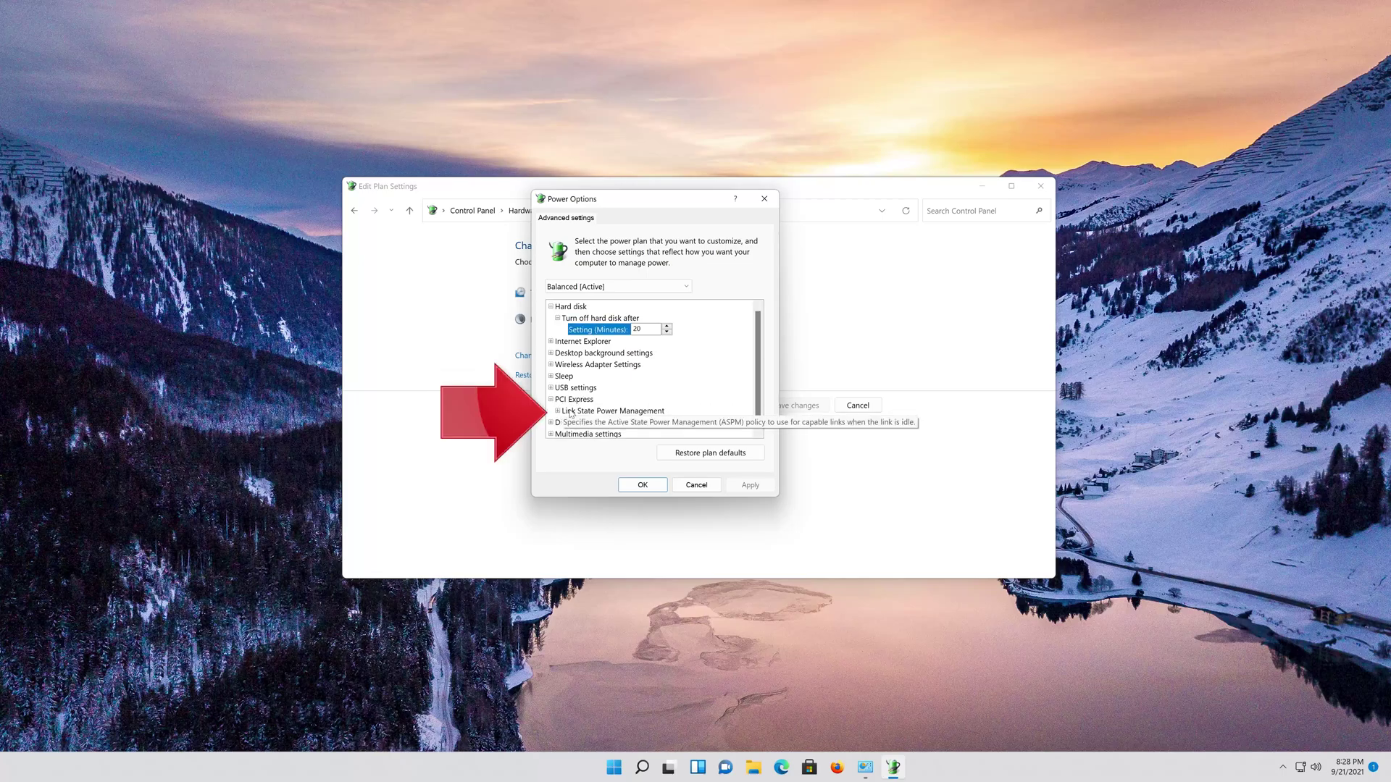
{"action": "left_click", "coordinate": [573, 411]}
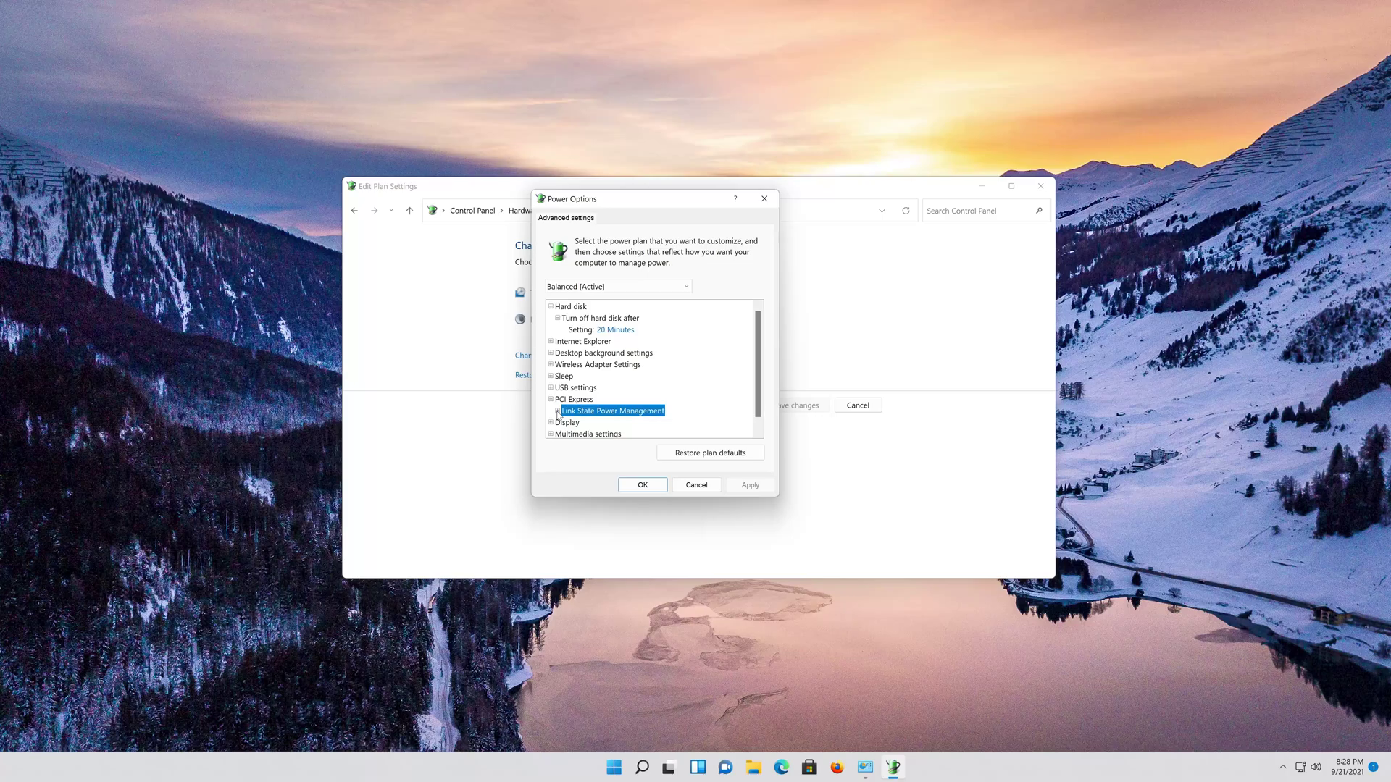
{"action": "left_click", "coordinate": [557, 411]}
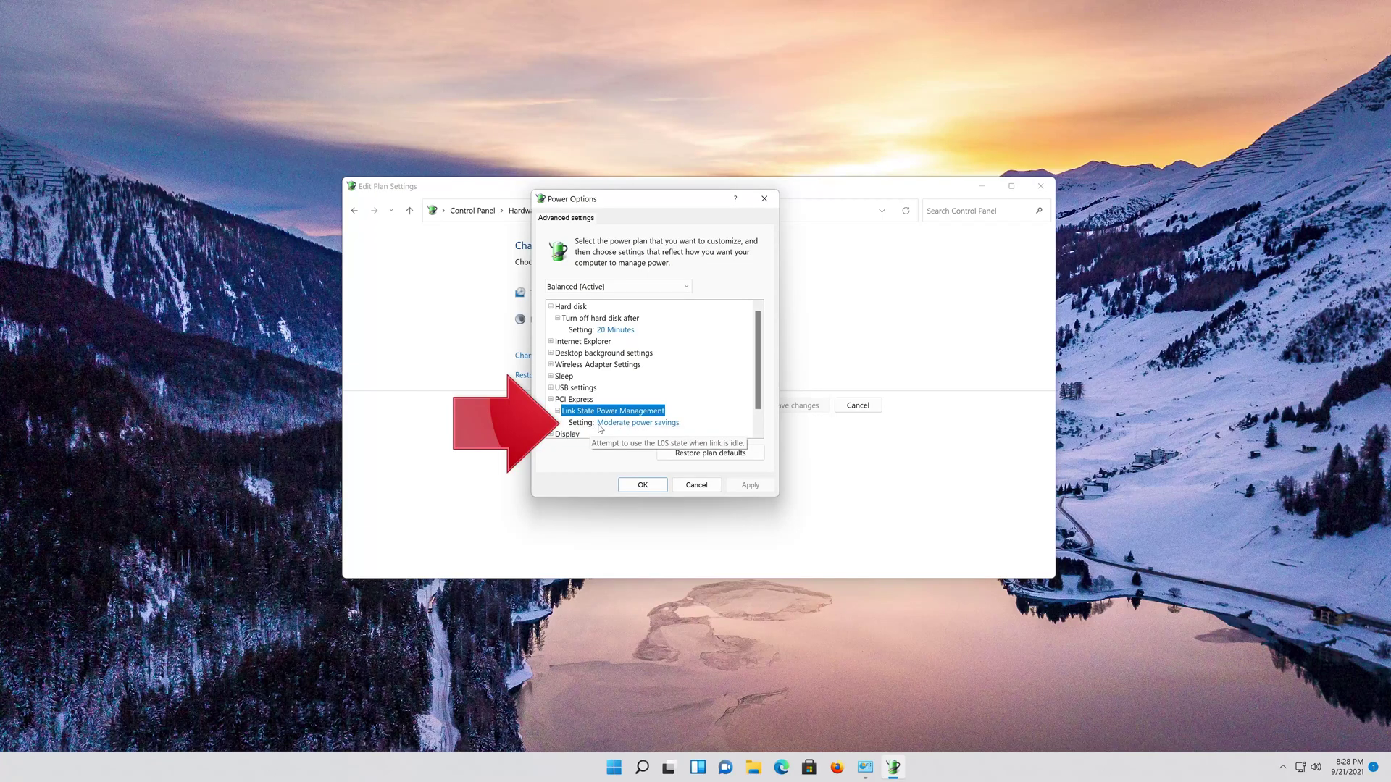
{"action": "left_click", "coordinate": [637, 423]}
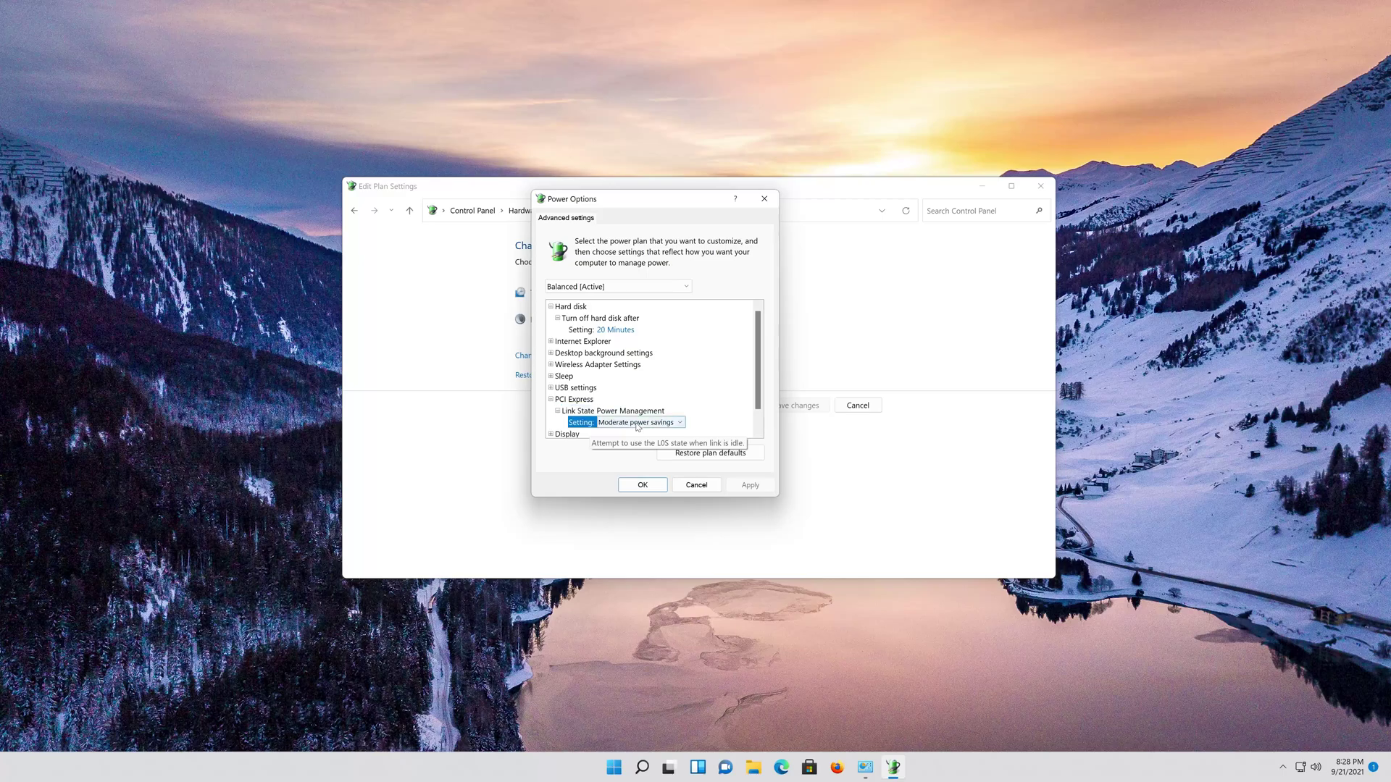
{"action": "left_click", "coordinate": [636, 423]}
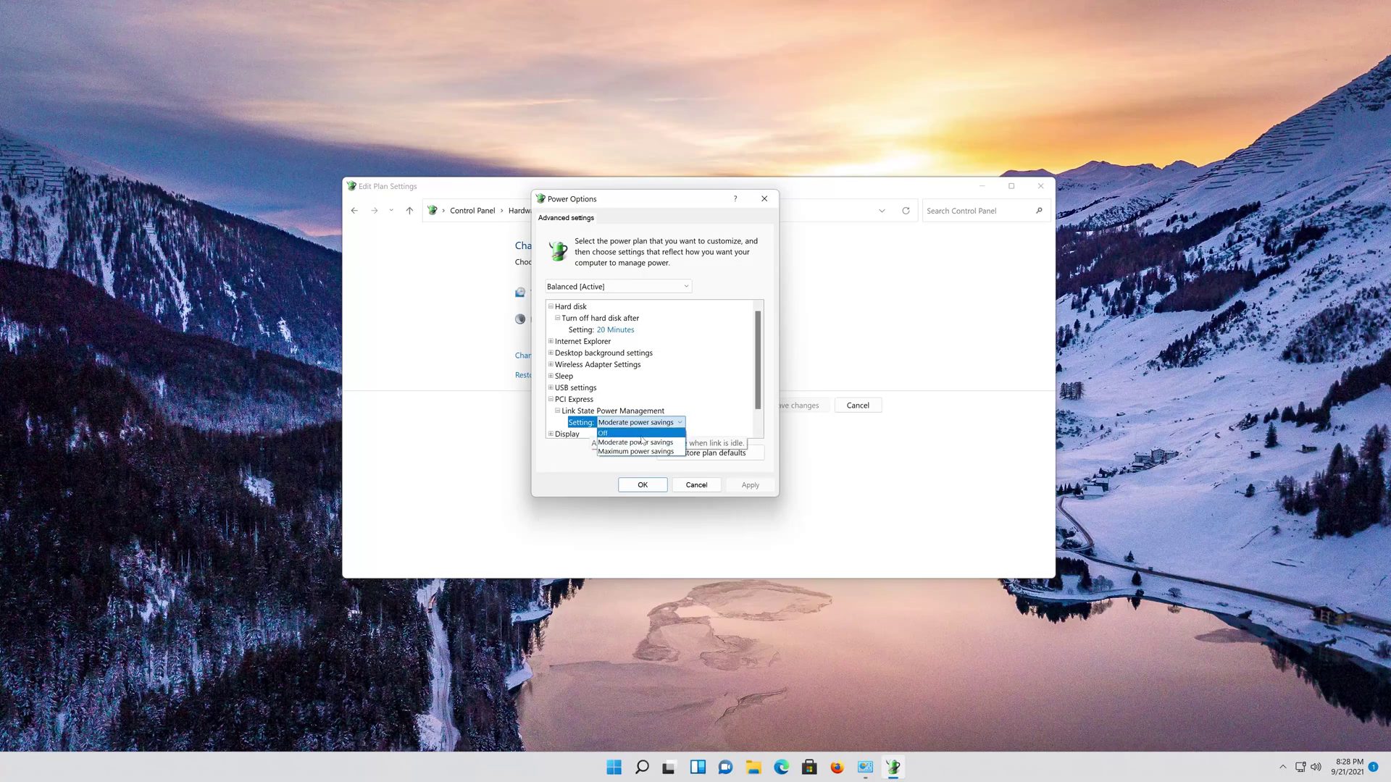
{"action": "left_click", "coordinate": [641, 435]}
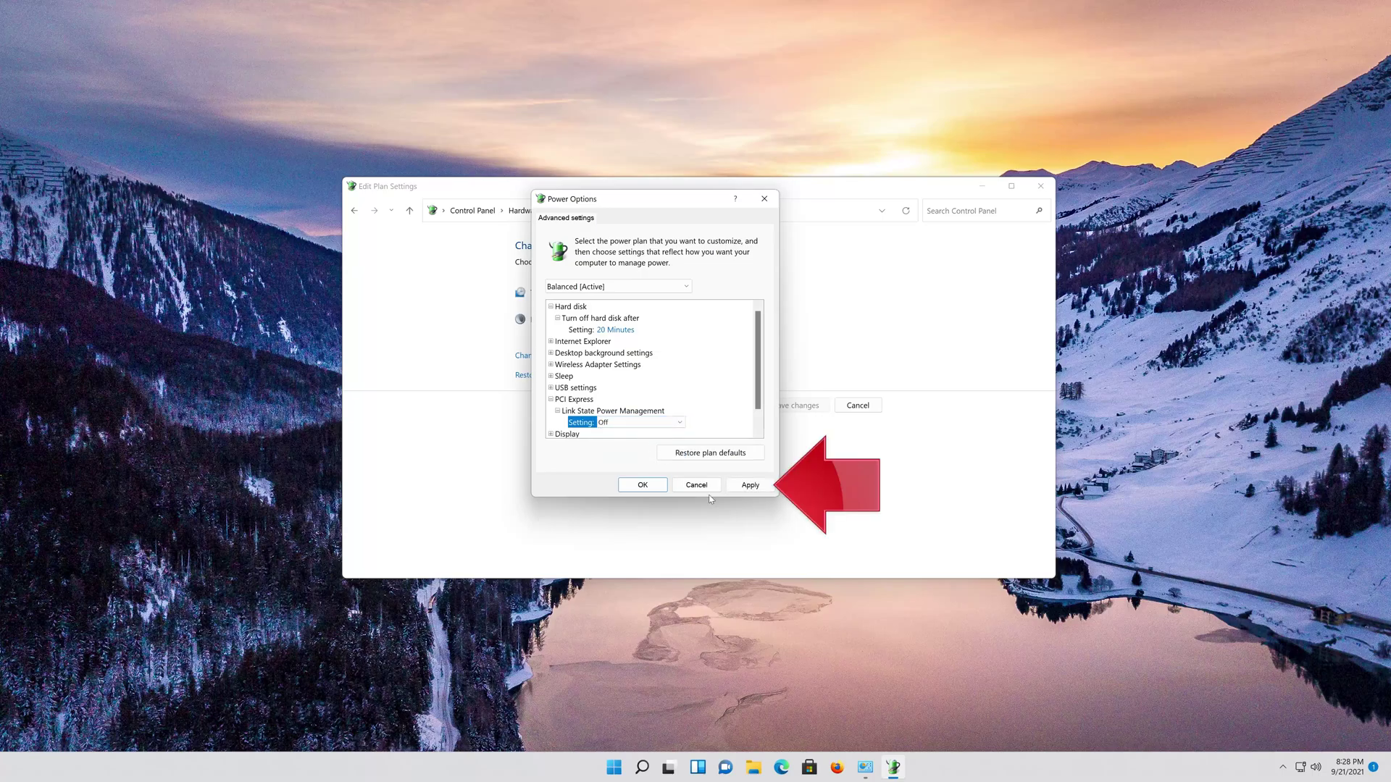
{"action": "left_click", "coordinate": [750, 488]}
{"action": "left_click", "coordinate": [643, 485]}
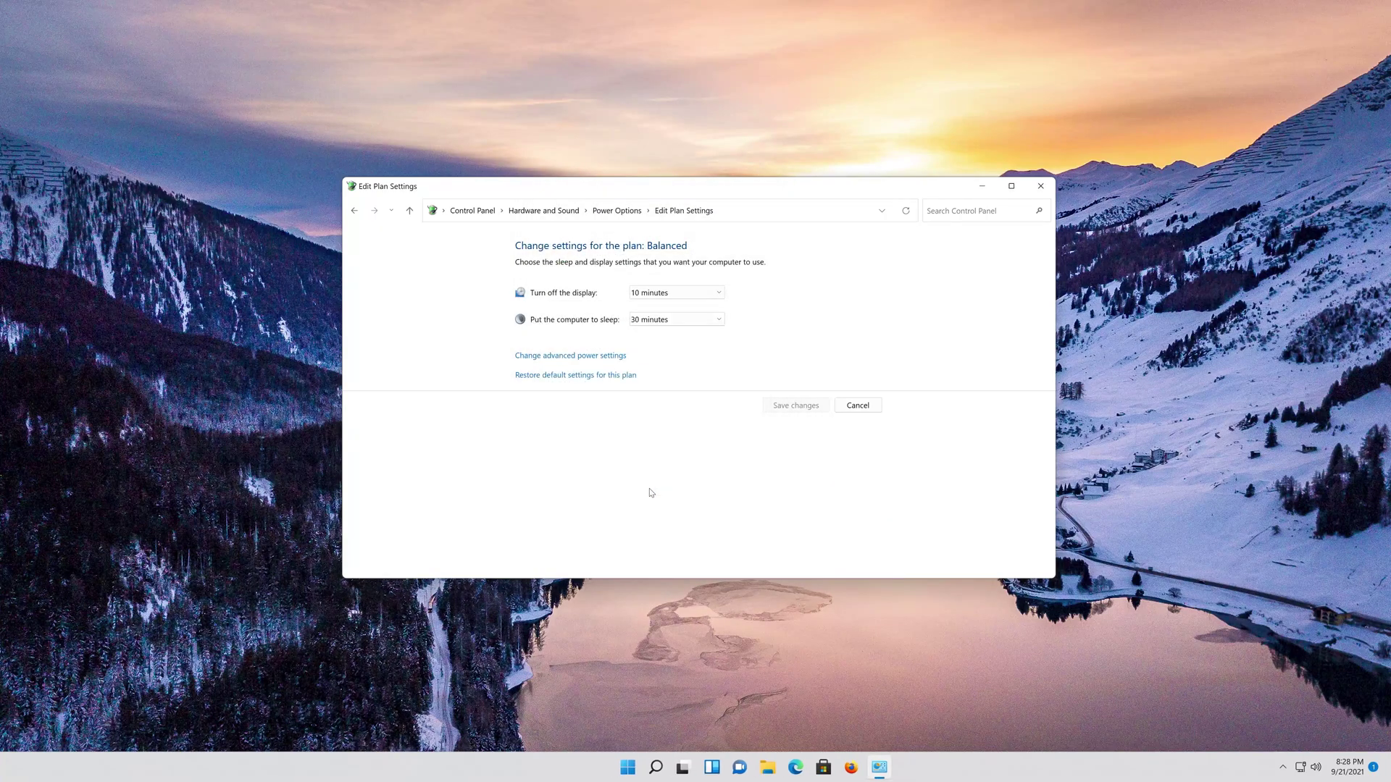
Close Edit Plan Settings and launch Command Prompt as administrator from a 'cmd' search.
{"action": "left_click", "coordinate": [1041, 187]}
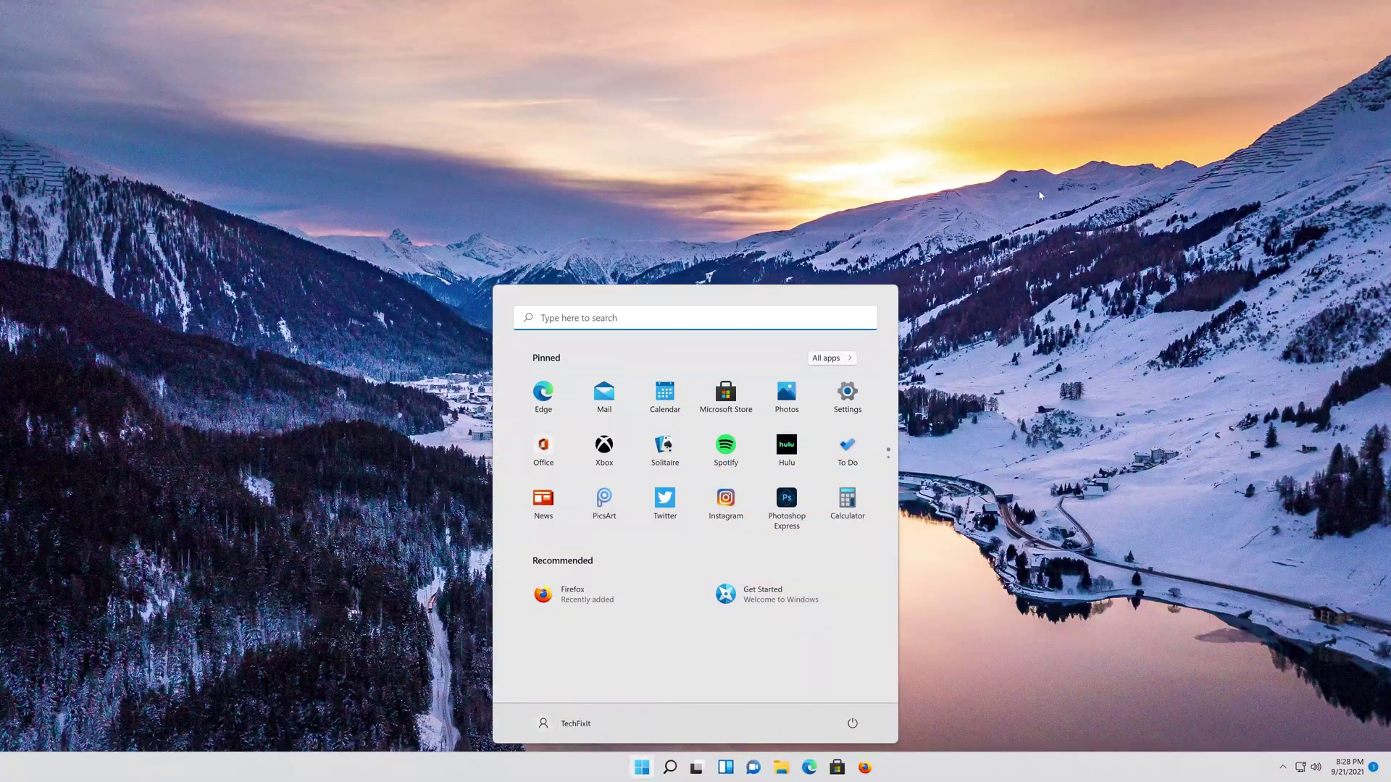
{"action": "type", "text": "cmd"}
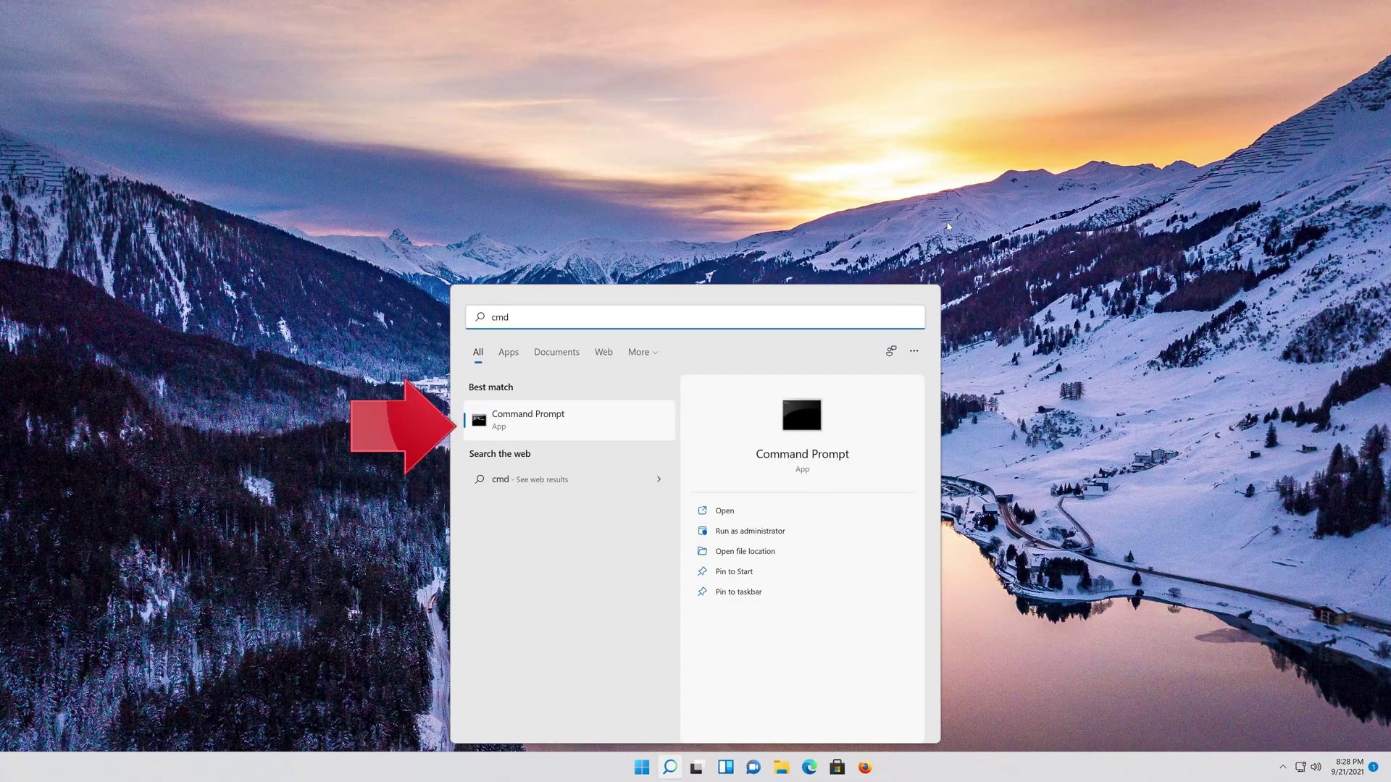
{"action": "right_click", "coordinate": [550, 422]}
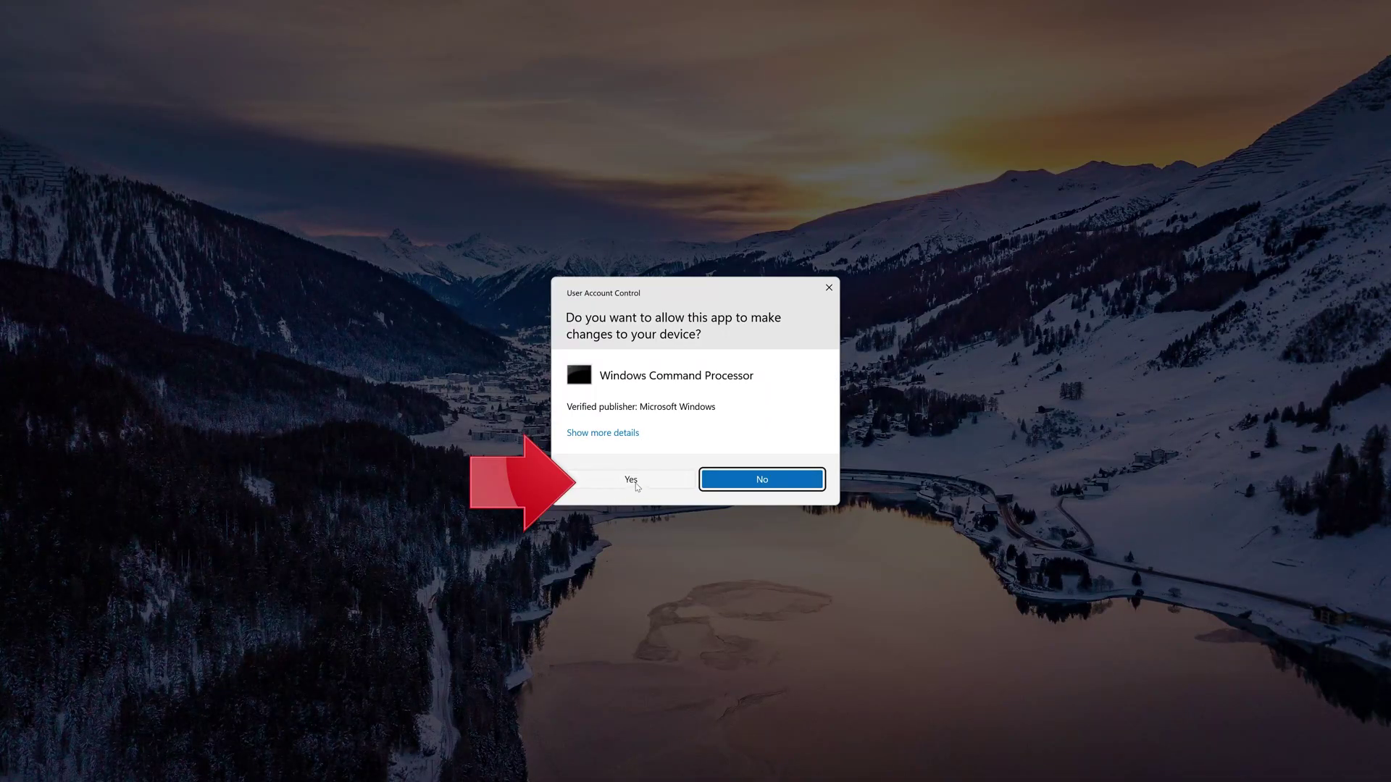
{"action": "left_click", "coordinate": [636, 484]}
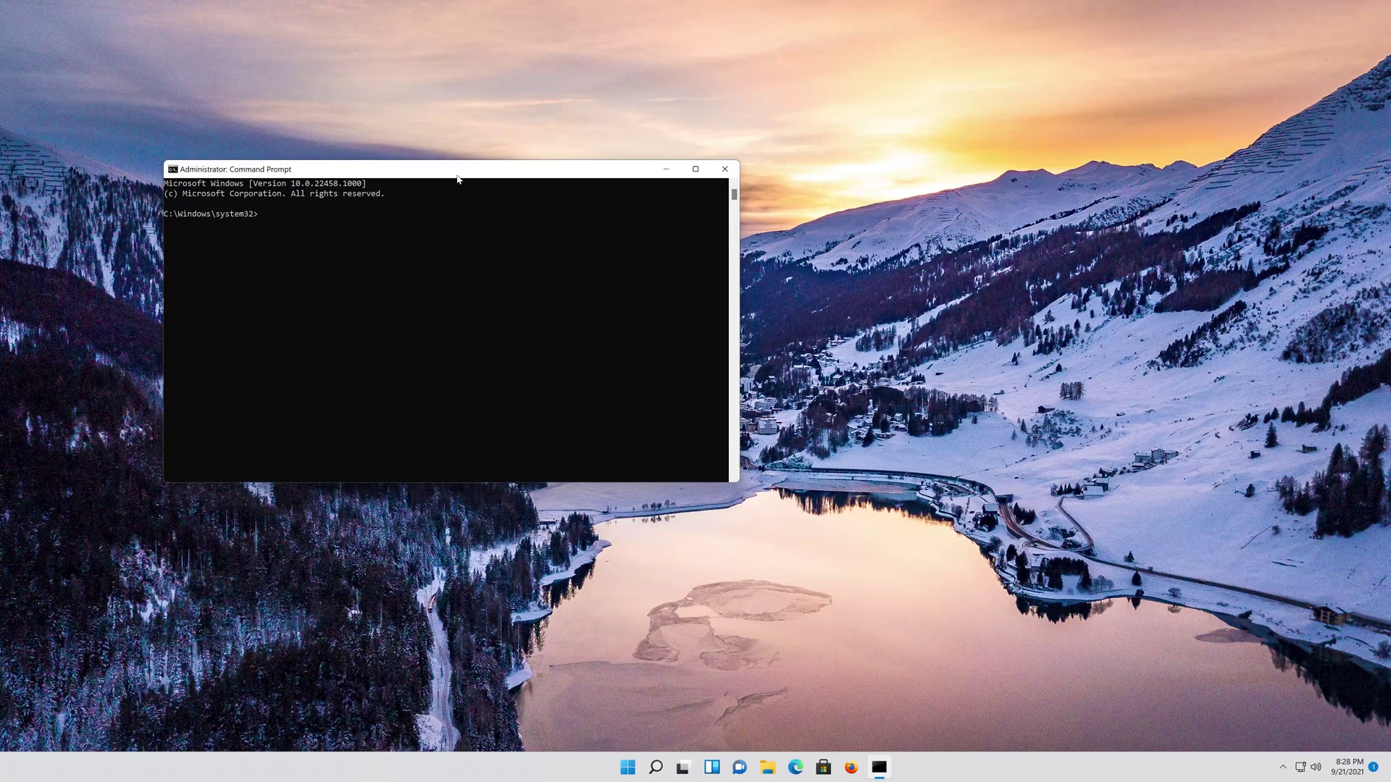
Run 'powercfg -h off' to disable hibernation, then exit the prompt.
{"action": "left_click_drag", "start_coordinate": [458, 179], "coordinate": [728, 208]}
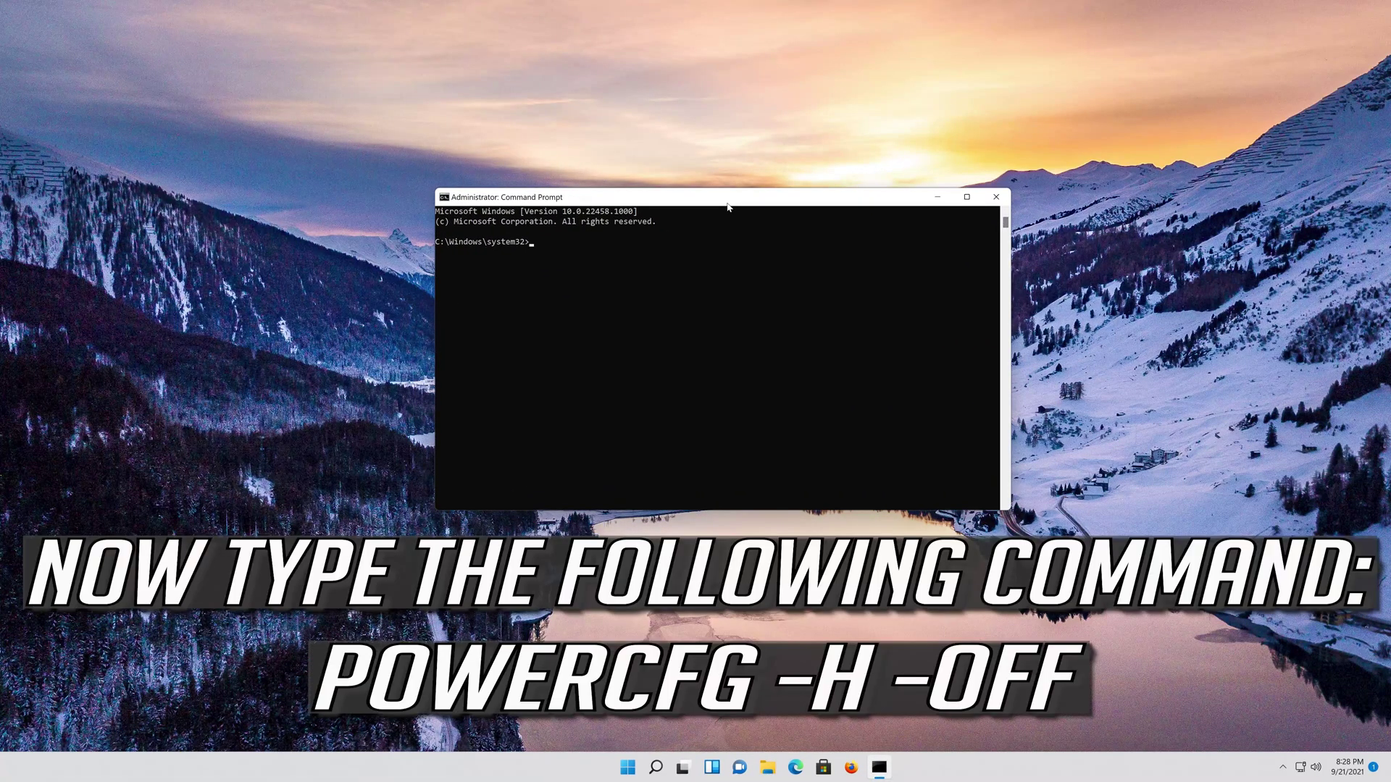
{"action": "type", "text": "powercfg -h off"}
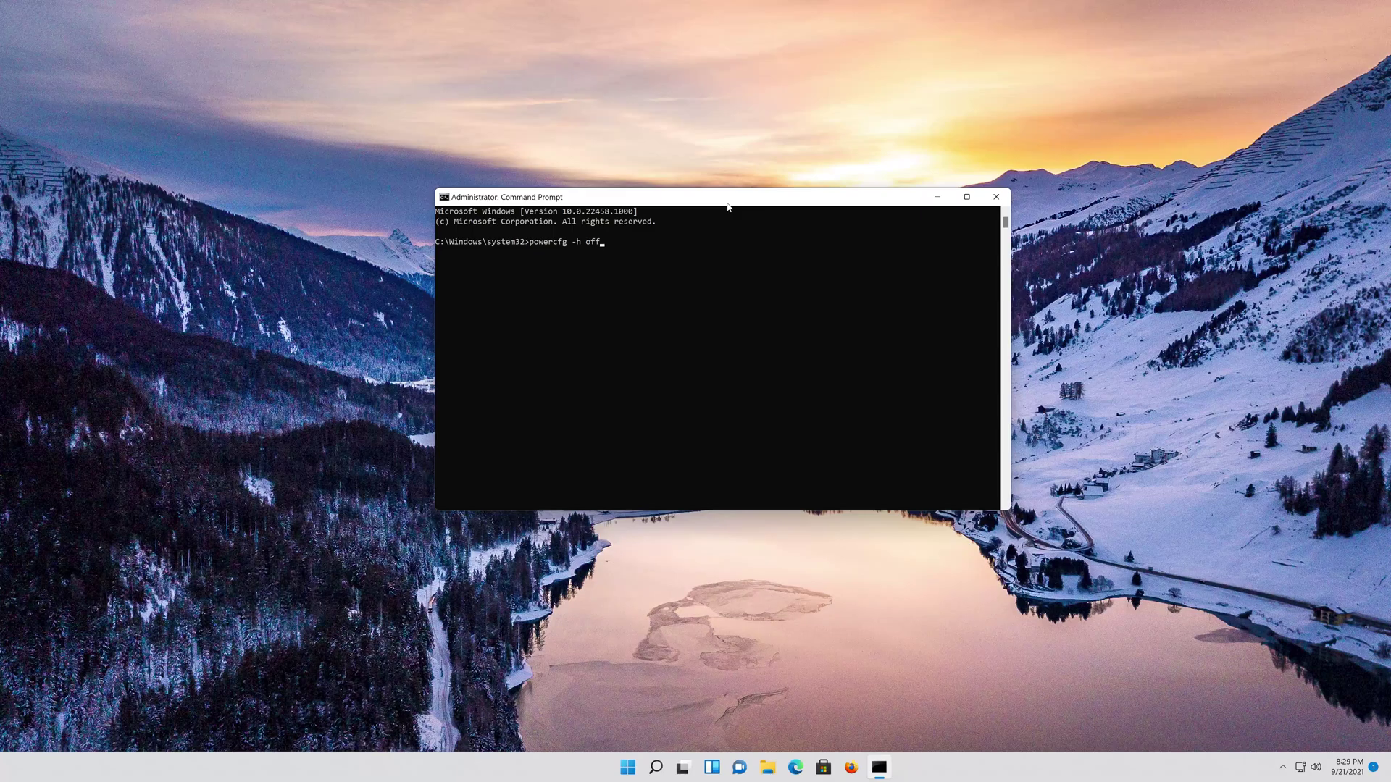
{"action": "key", "text": "Return"}
{"action": "type", "text": "ex"}
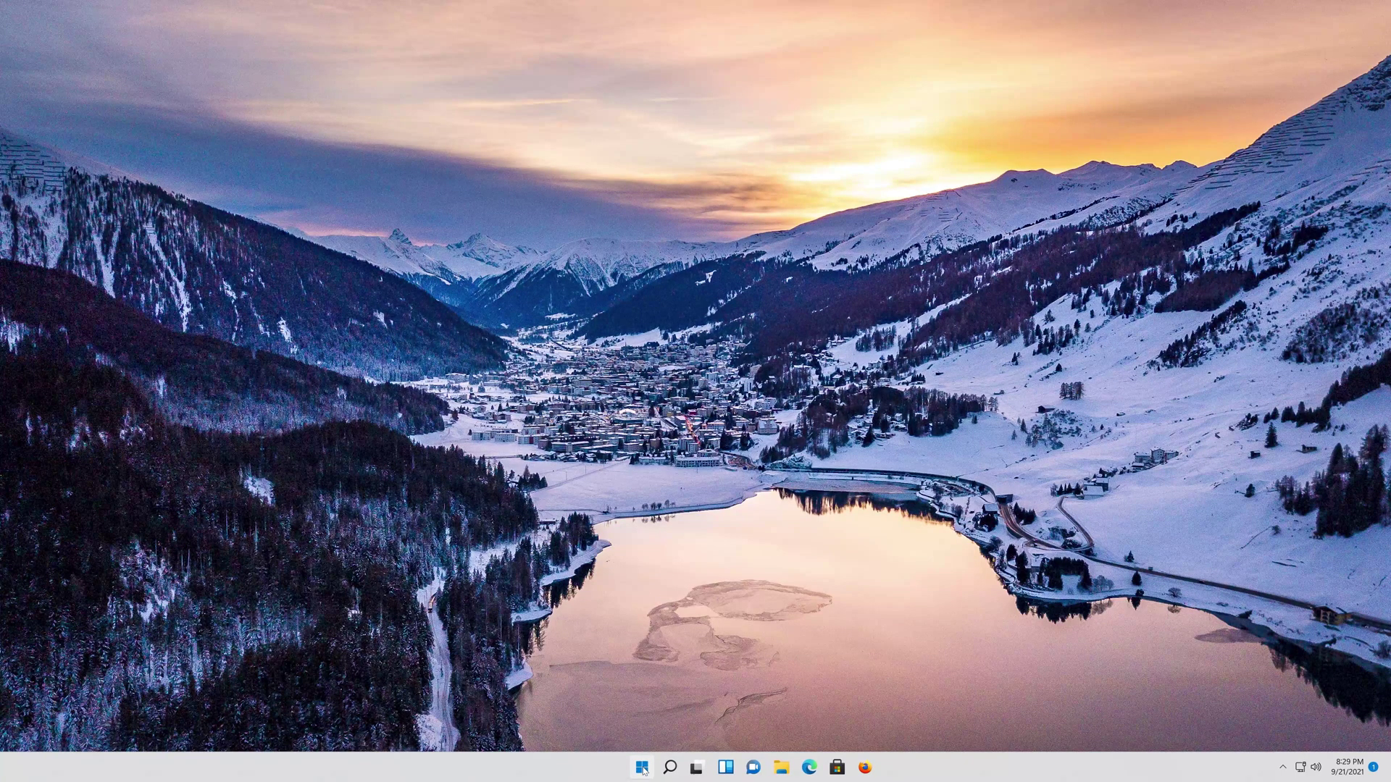
Restart the PC, then open Command Prompt as administrator from a 'cmd' search.
{"action": "left_click", "coordinate": [642, 767]}
{"action": "left_click", "coordinate": [853, 725]}
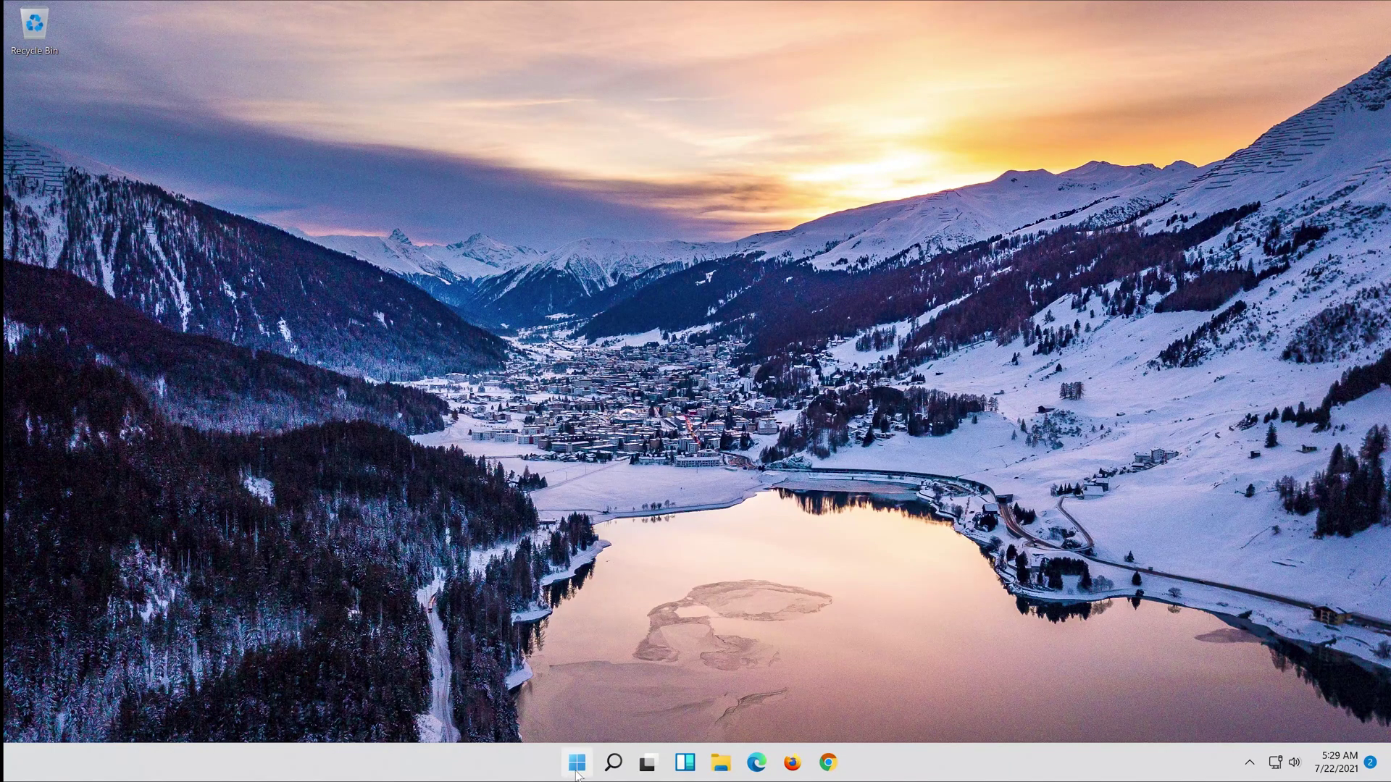
{"action": "left_click", "coordinate": [577, 772]}
{"action": "type", "text": "cmd"}
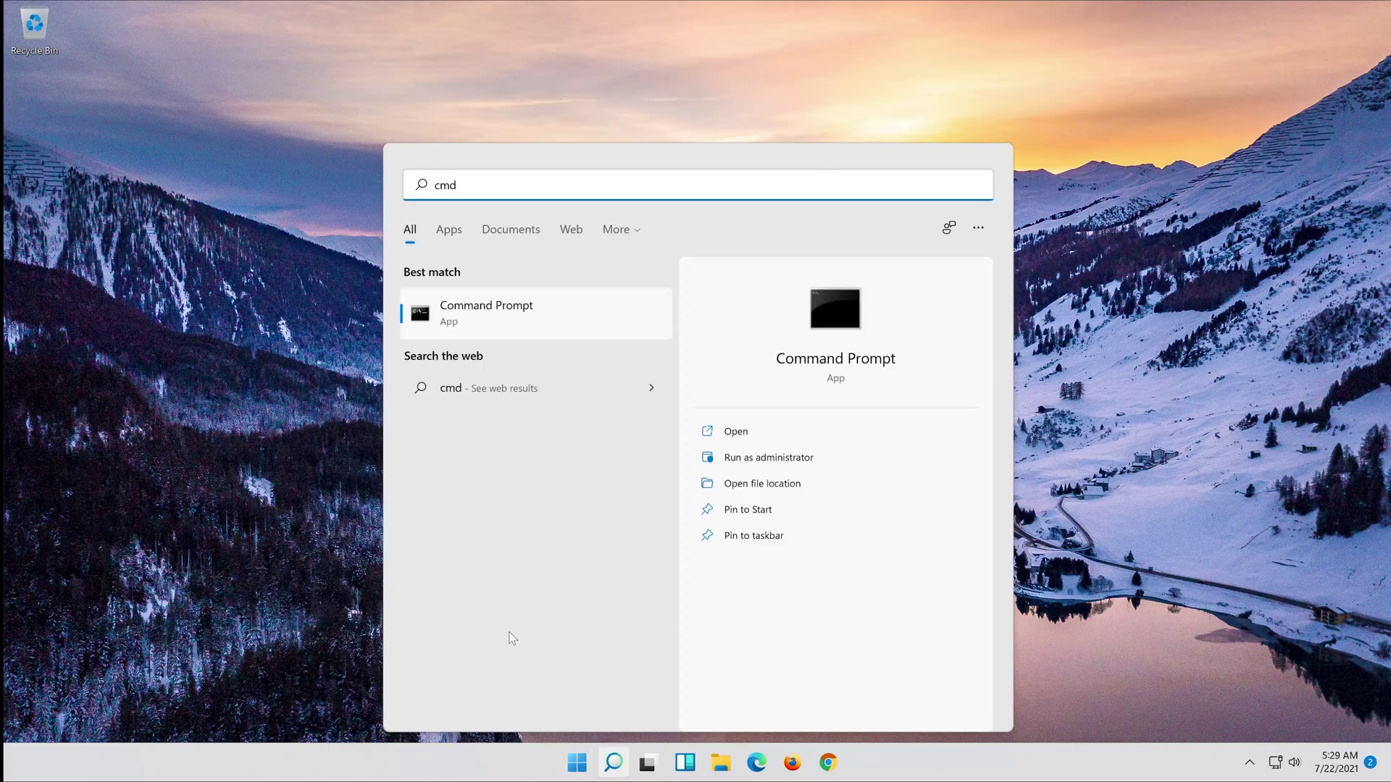
{"action": "right_click", "coordinate": [515, 305]}
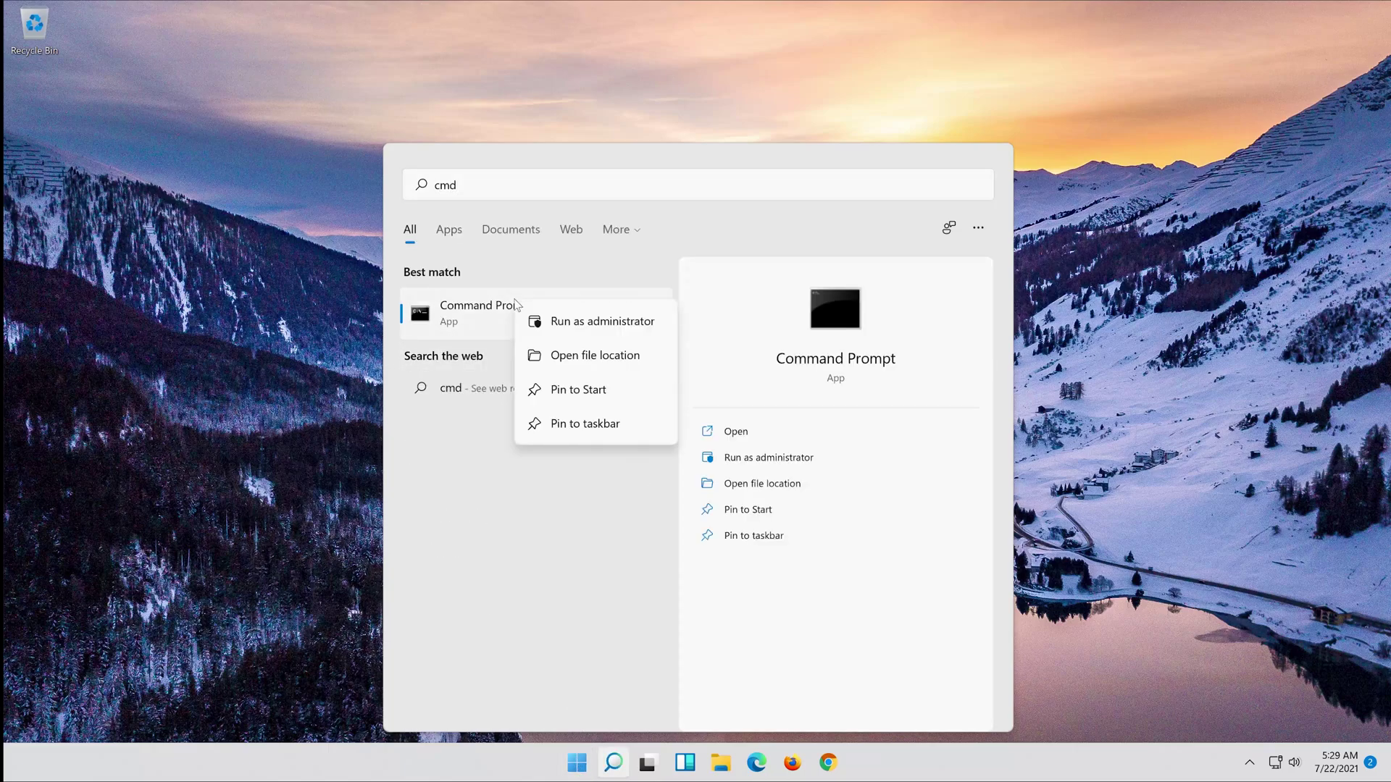
{"action": "left_click", "coordinate": [602, 322]}
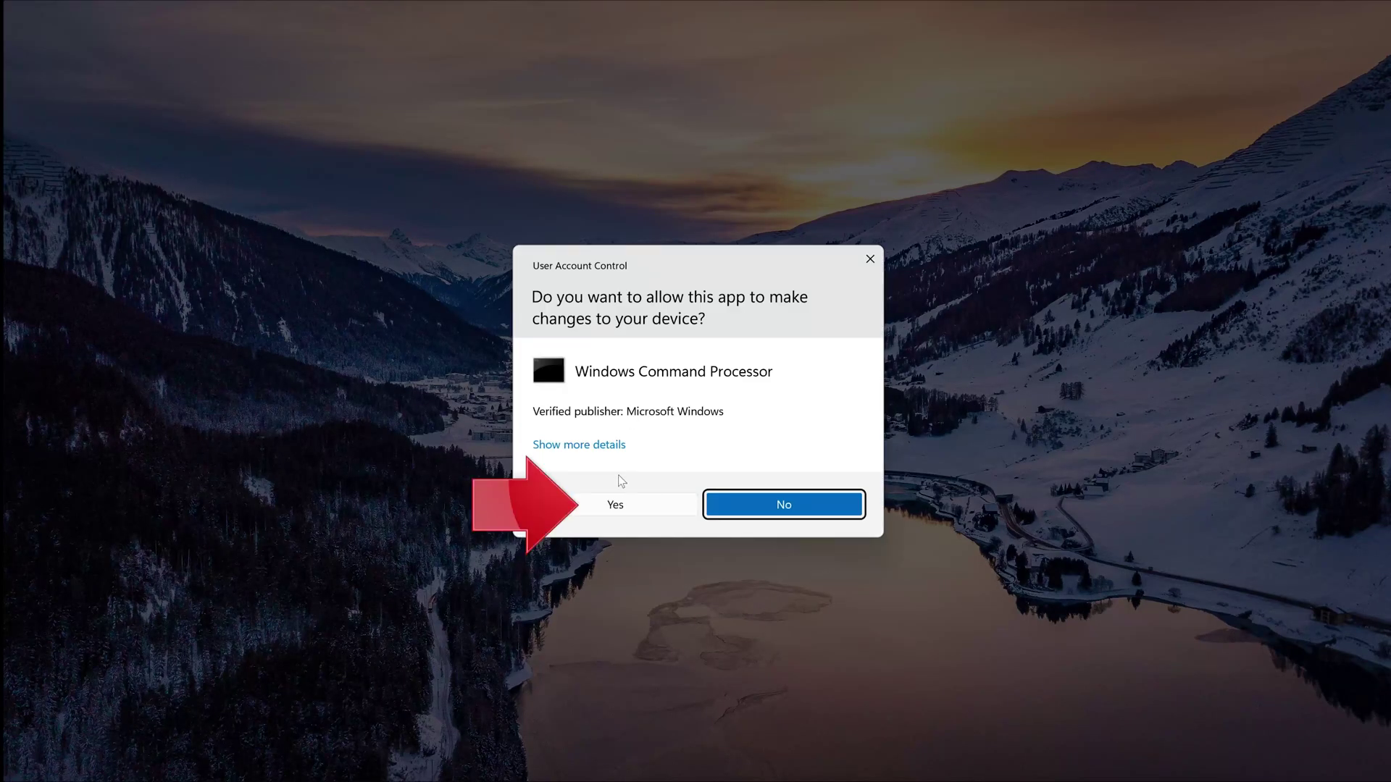
{"action": "left_click", "coordinate": [644, 505]}
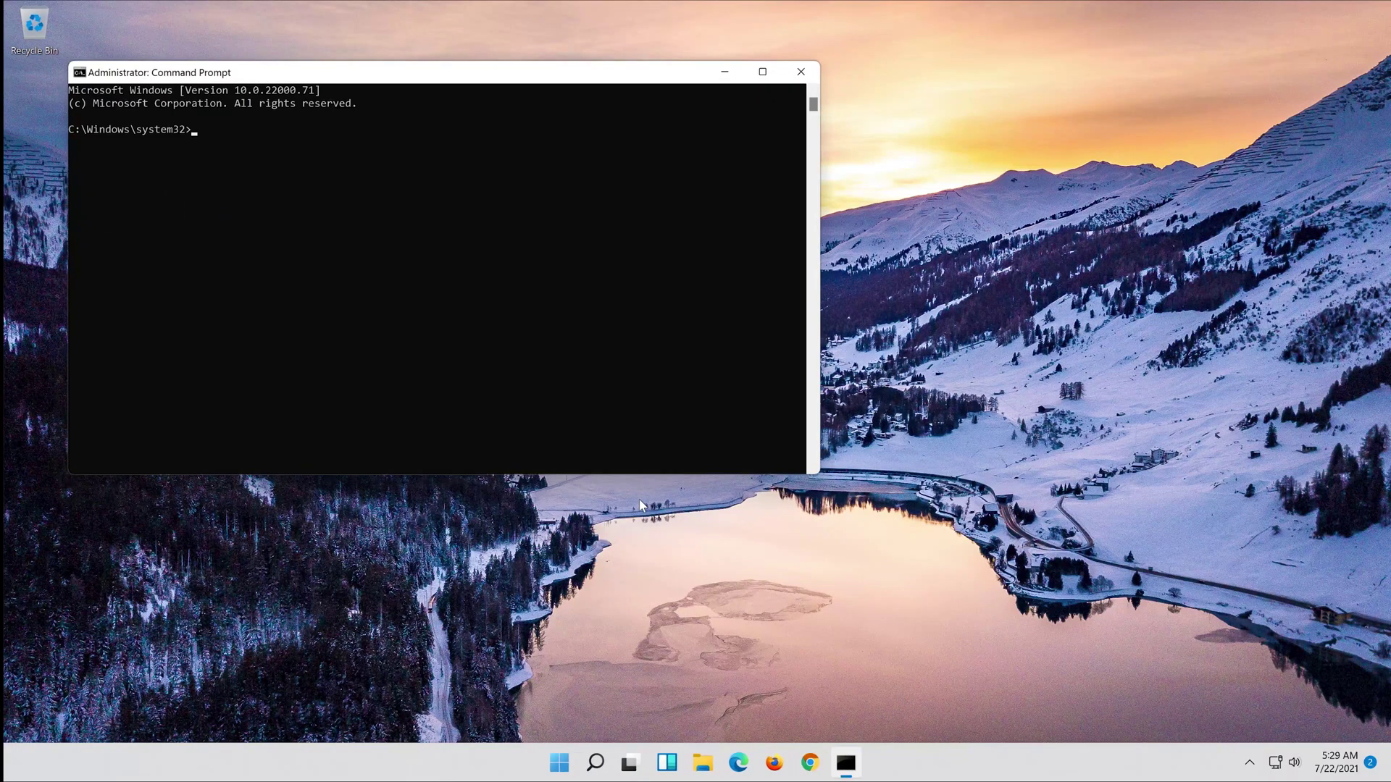
Run 'Dism /Online /Cleanup-Image /RestoreHealth' until it succeeds at 100%, then exit the prompt.
{"action": "left_click_drag", "start_coordinate": [410, 73], "coordinate": [699, 155]}
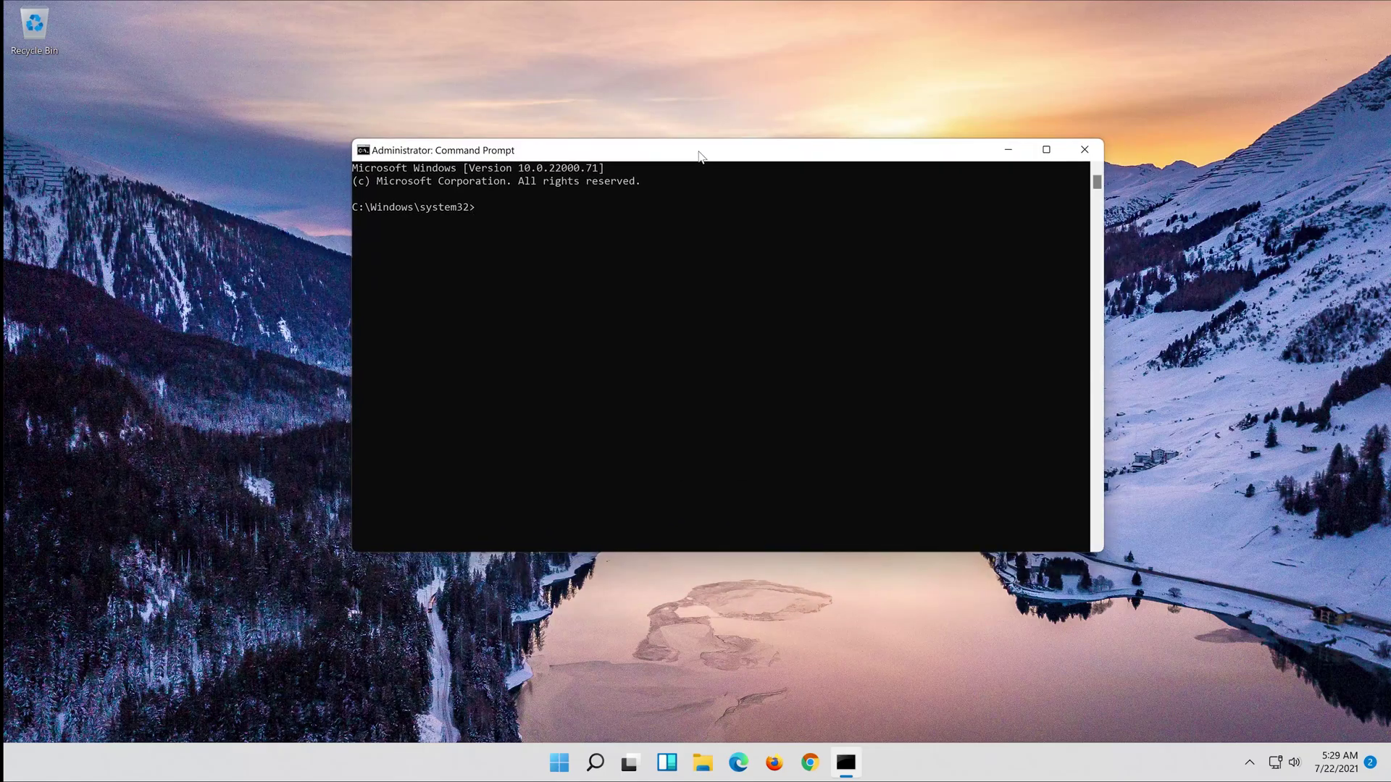
{"action": "type", "text": "Dism "}
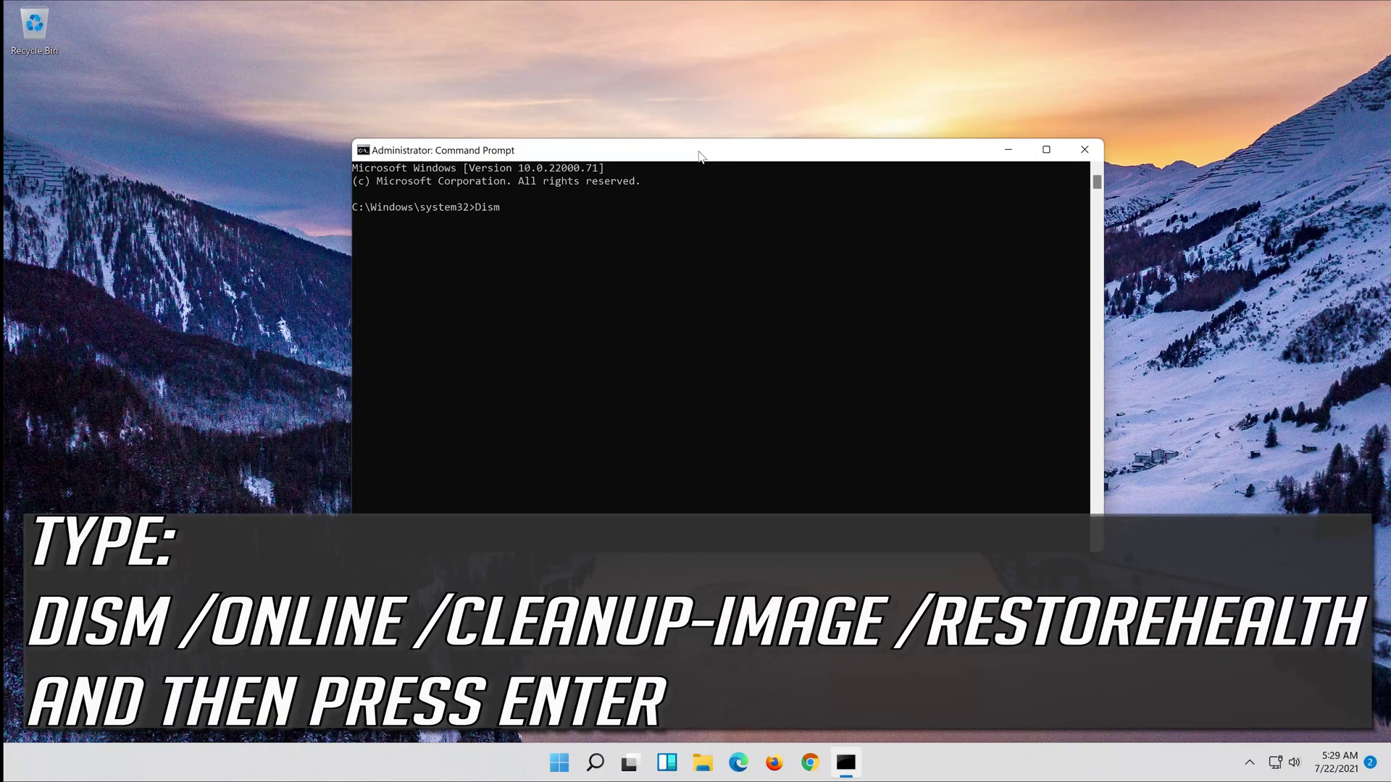
{"action": "type", "text": "/Online /Cleanup-Image /RestoreHealth"}
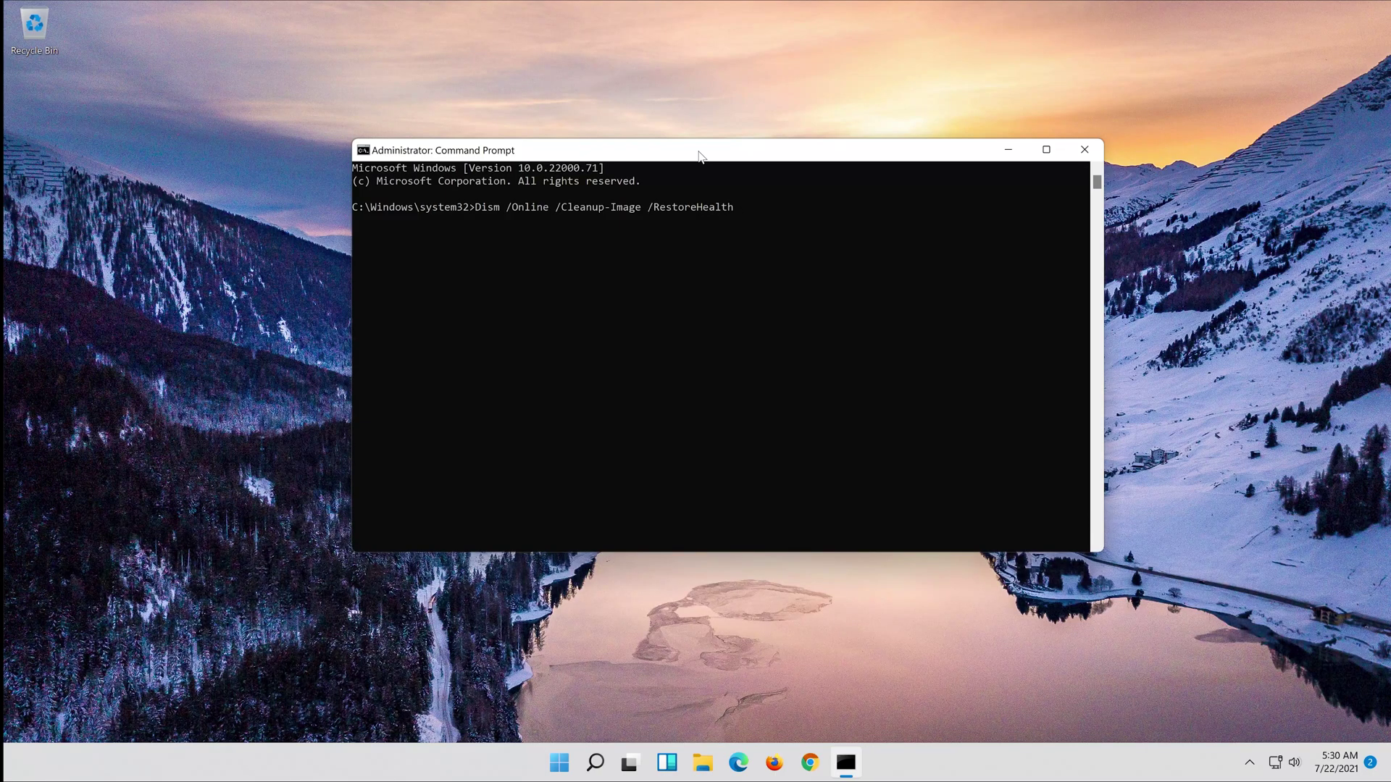
{"action": "key", "text": "Return"}
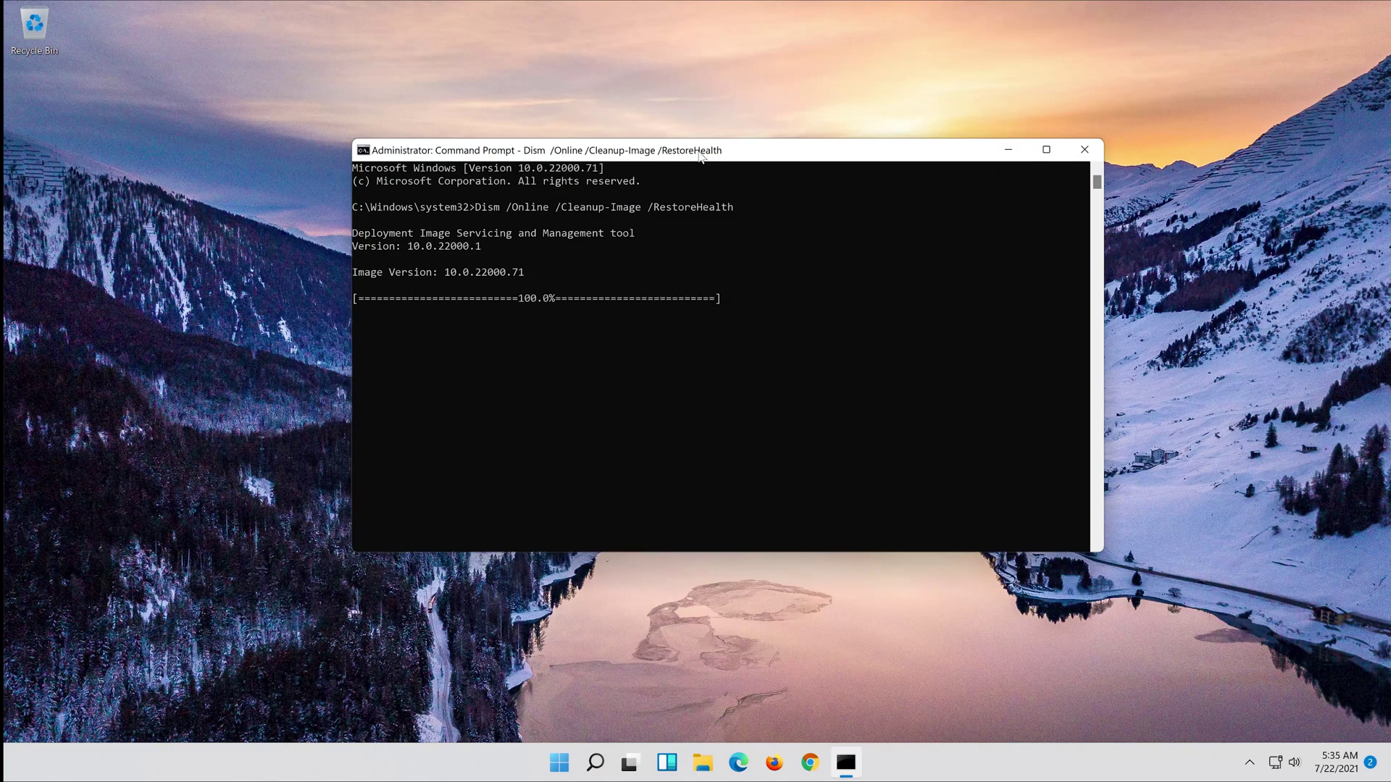
{"action": "type", "text": "exit"}
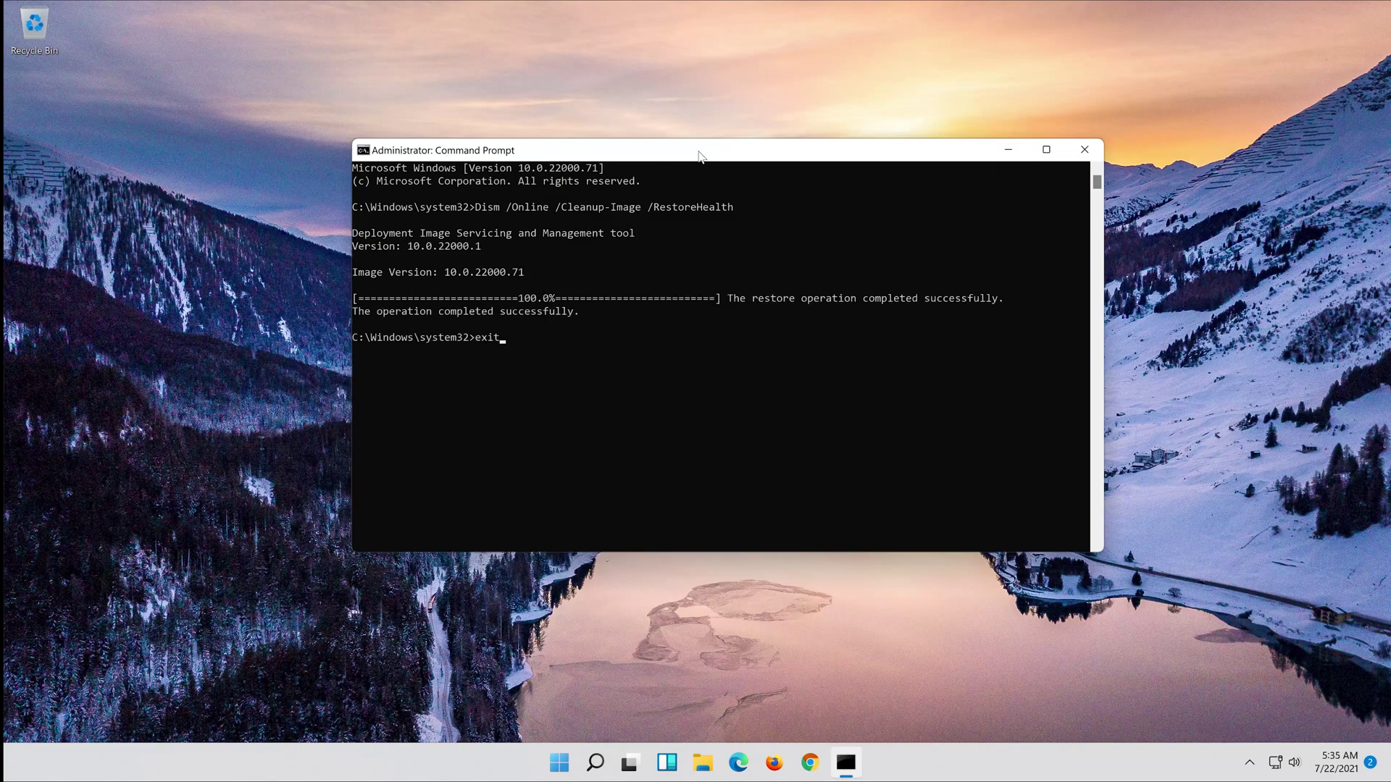
{"action": "key", "text": "Return"}
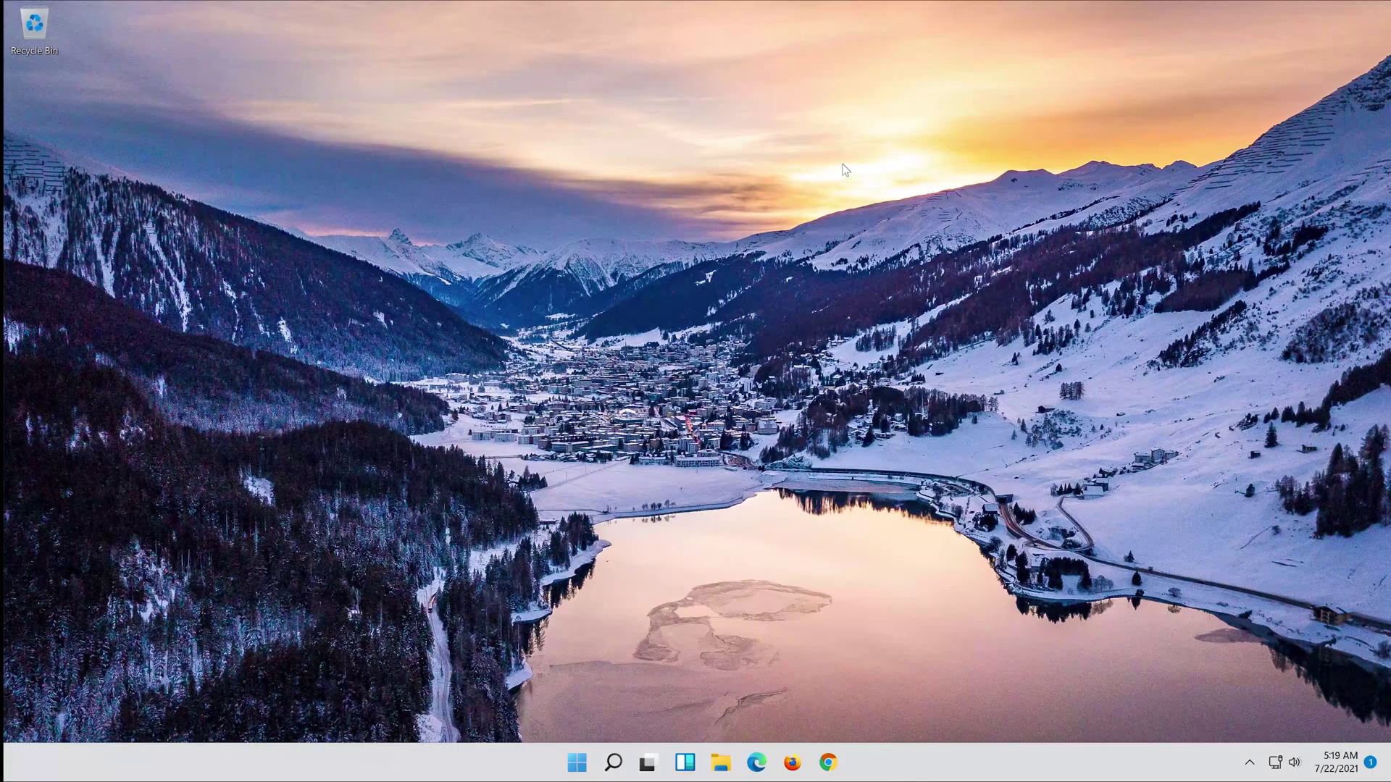
Search for 'cmd' and run Command Prompt as administrator, approving the UAC prompt.
{"action": "key", "text": "super"}
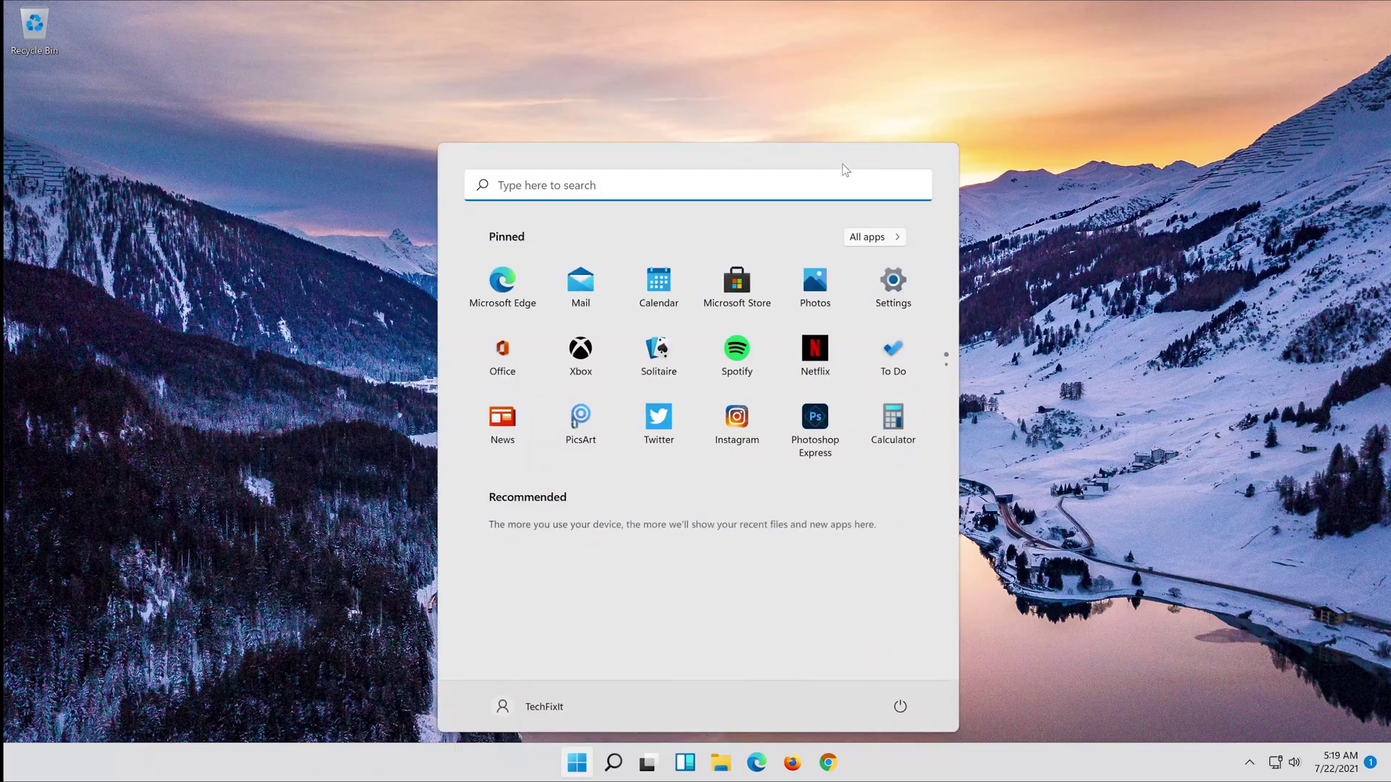
{"action": "type", "text": "cmd"}
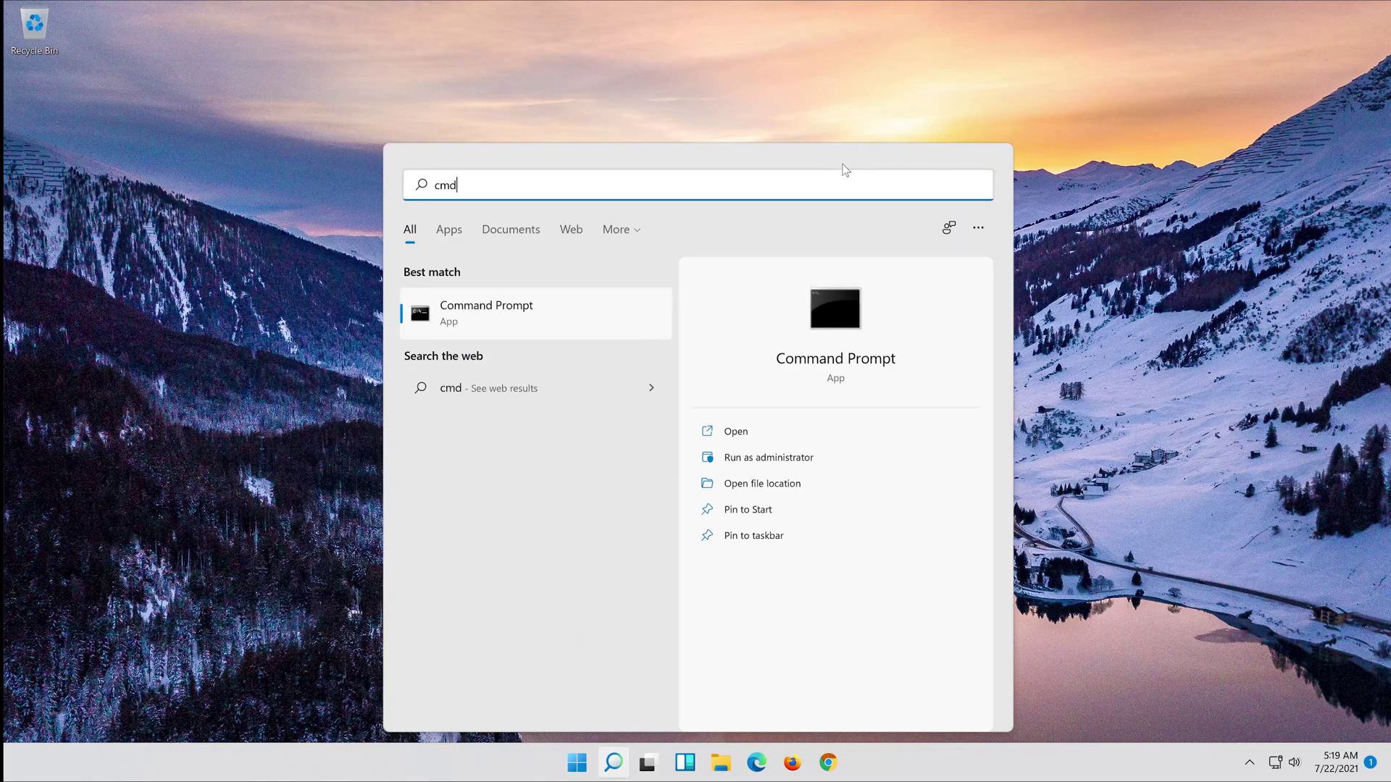
{"action": "left_click", "coordinate": [467, 312]}
{"action": "right_click", "coordinate": [467, 312]}
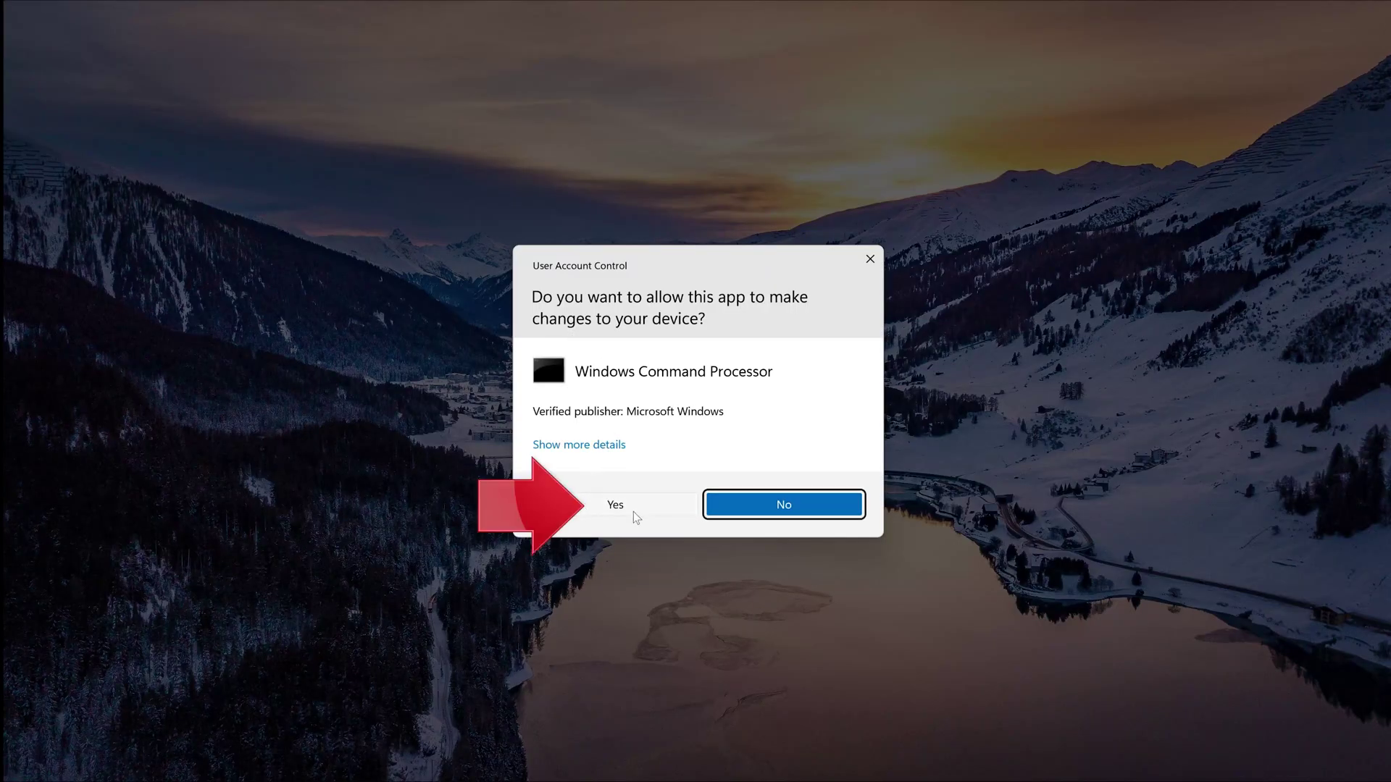
{"action": "left_click", "coordinate": [606, 507]}
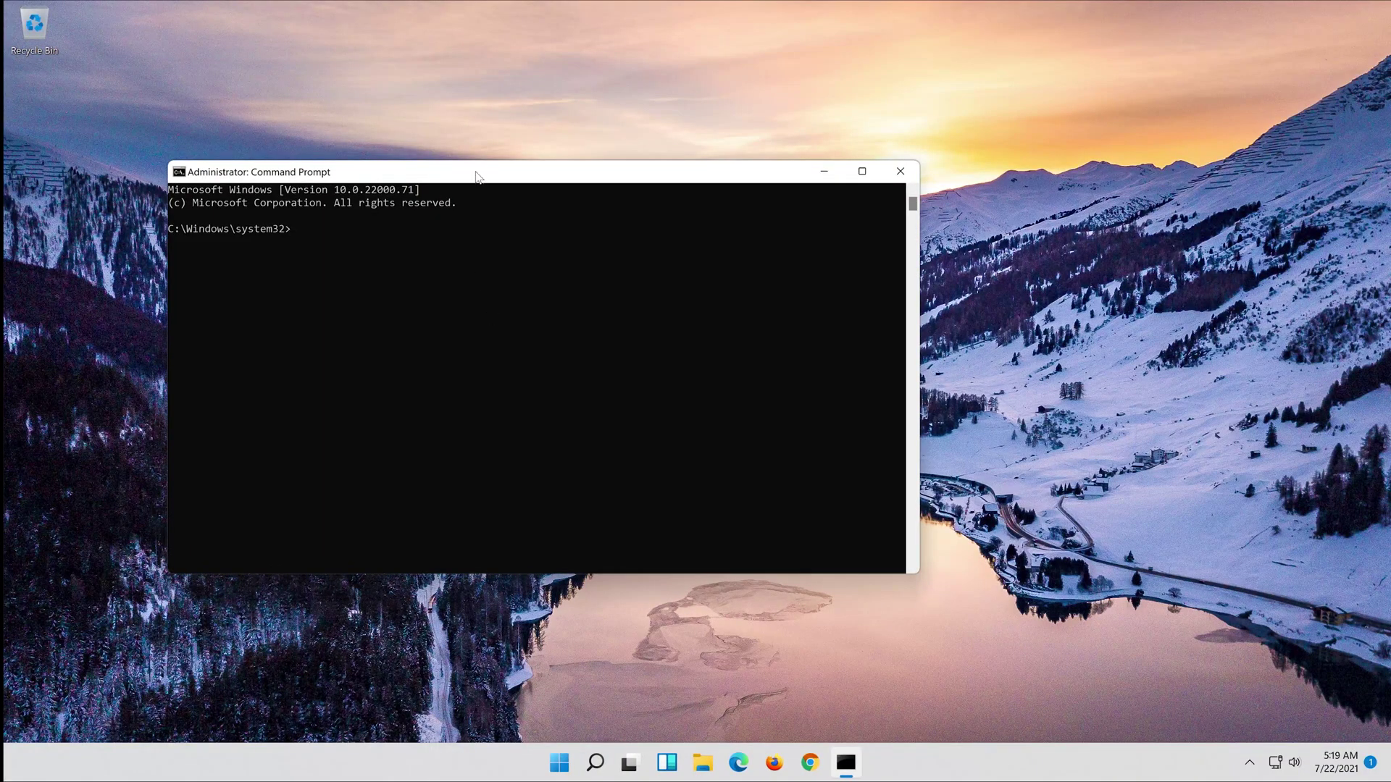
Run 'sfc /scannow' to completion with no integrity violations, then type exit.
{"action": "left_click_drag", "start_coordinate": [480, 173], "coordinate": [695, 177]}
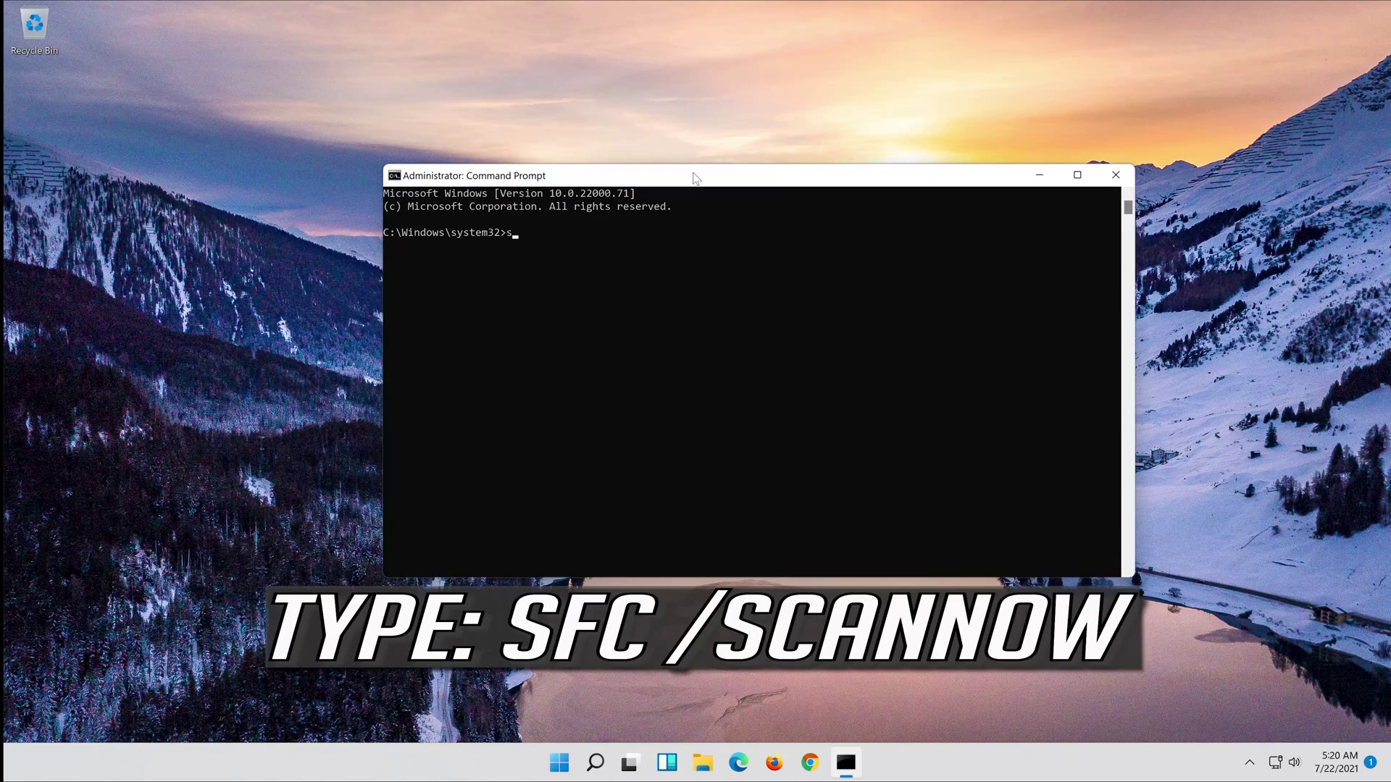
{"action": "type", "text": "sfc /scannow"}
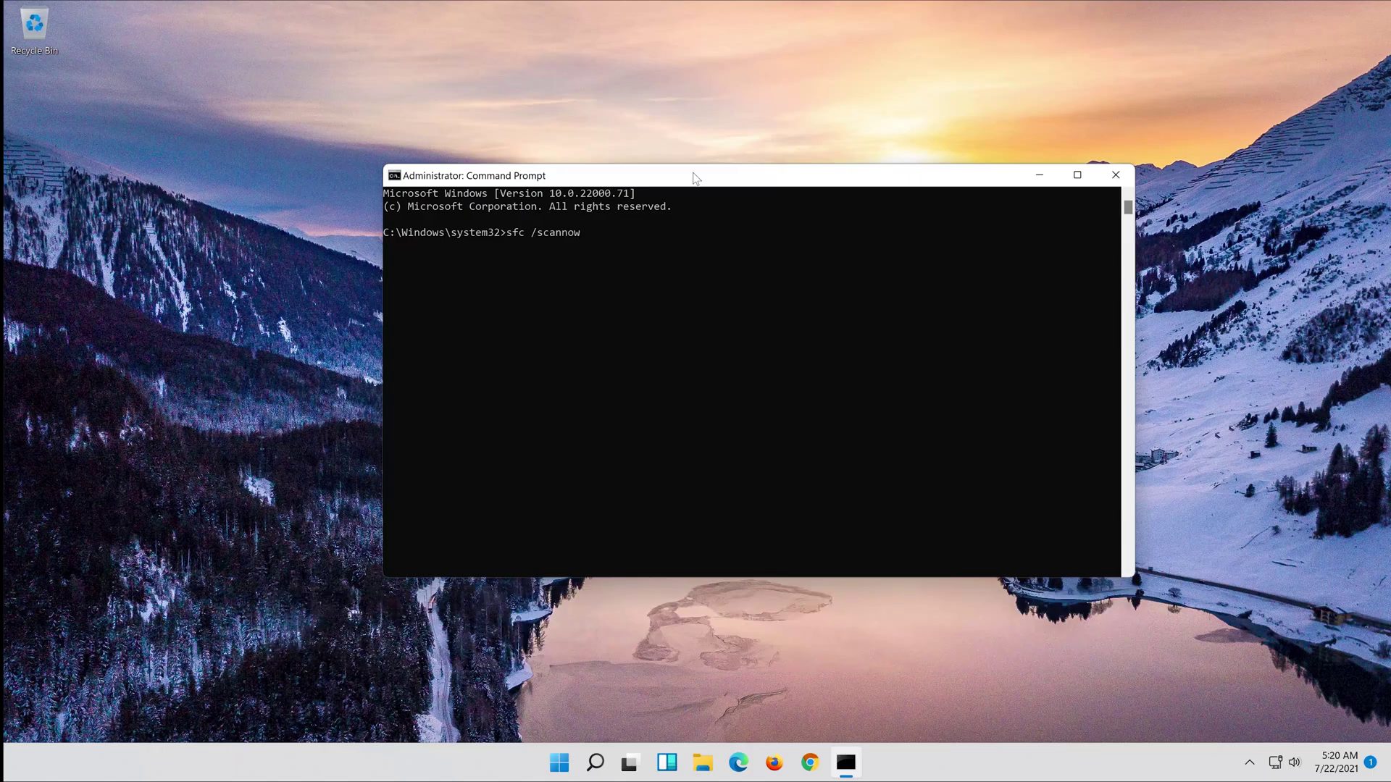
{"action": "key", "text": "Return"}
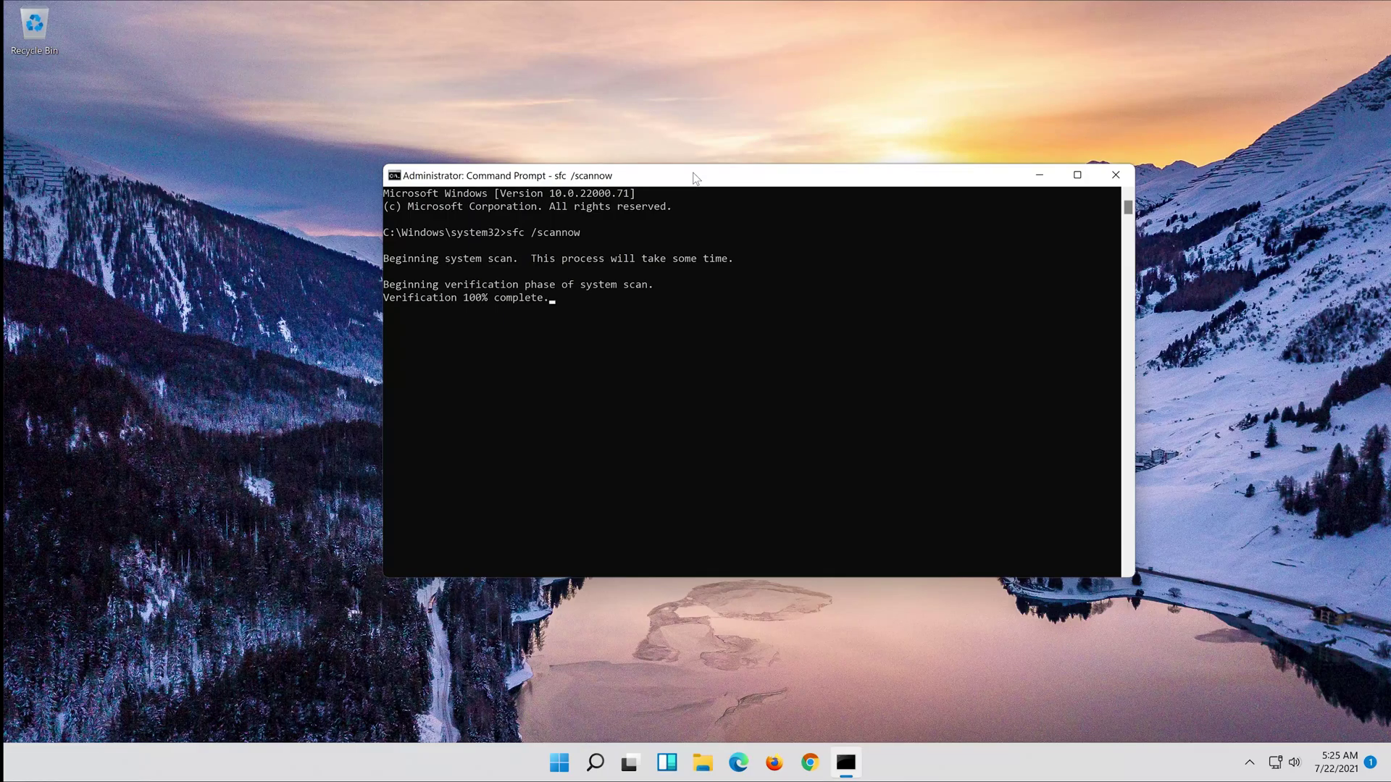
{"action": "type", "text": "exit"}
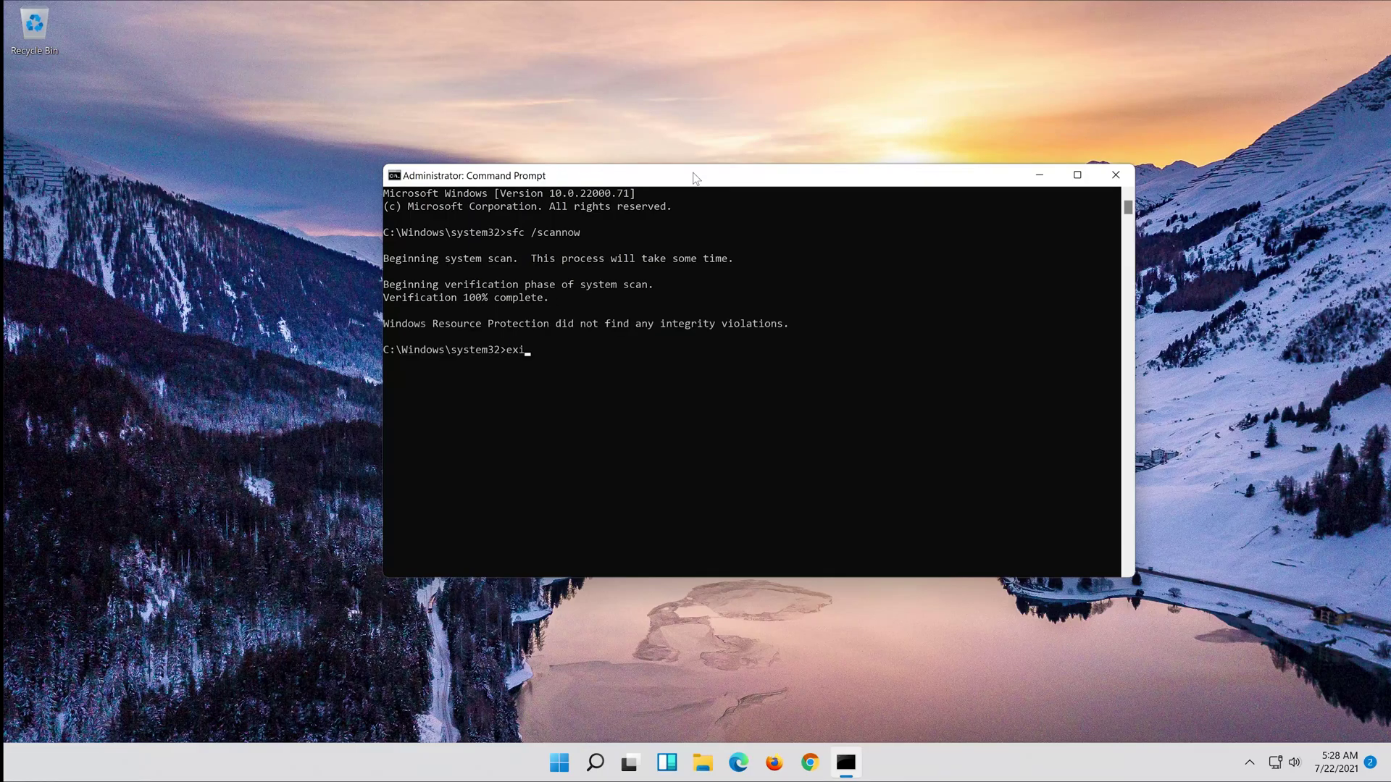